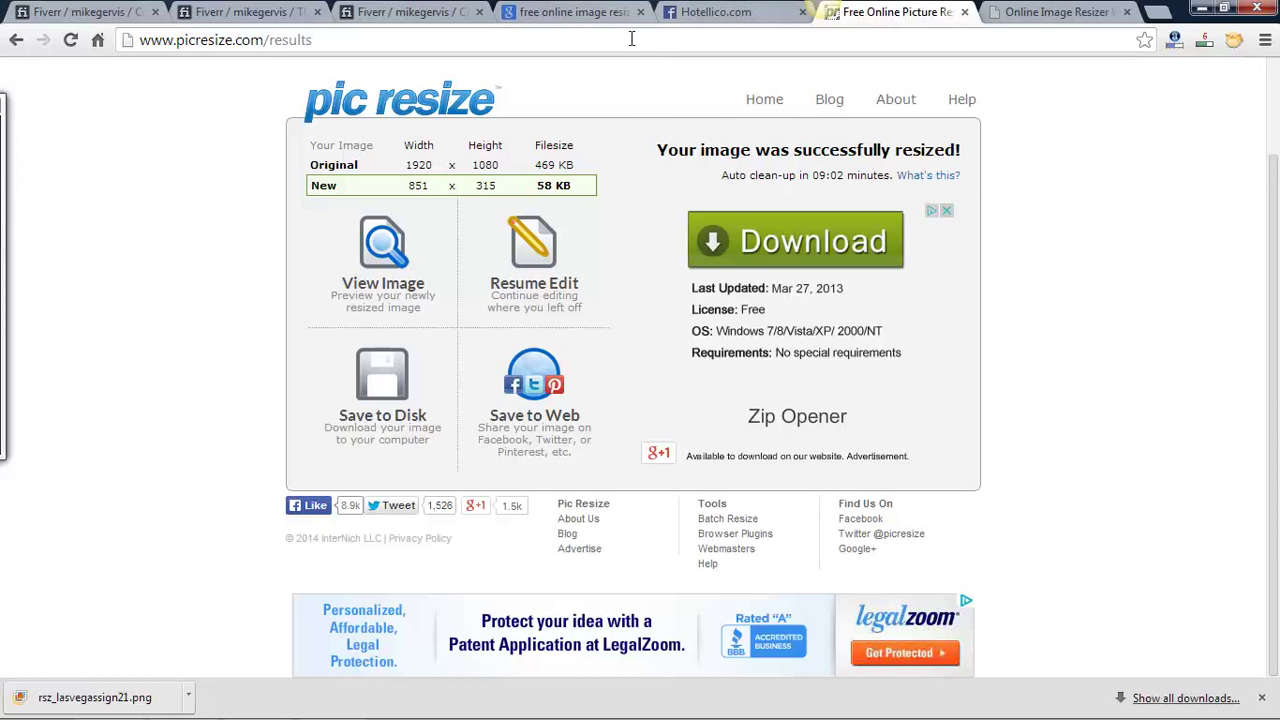
click(578, 14)
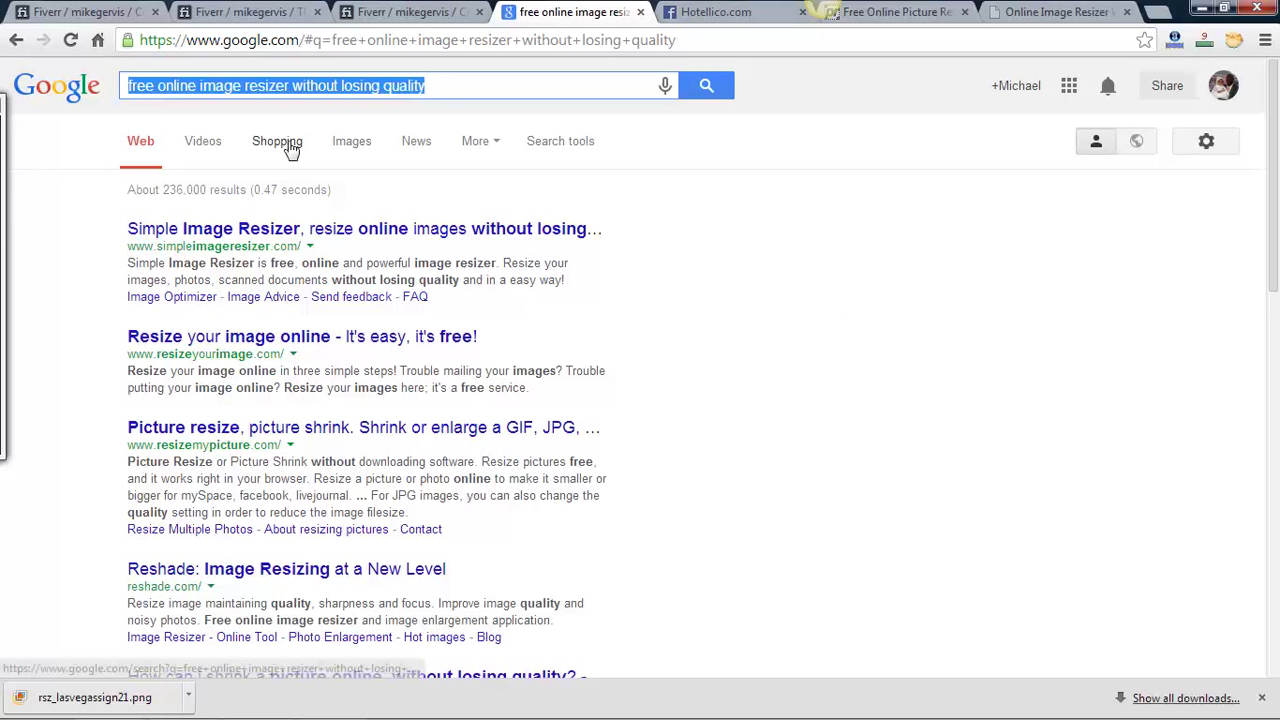
click(735, 10)
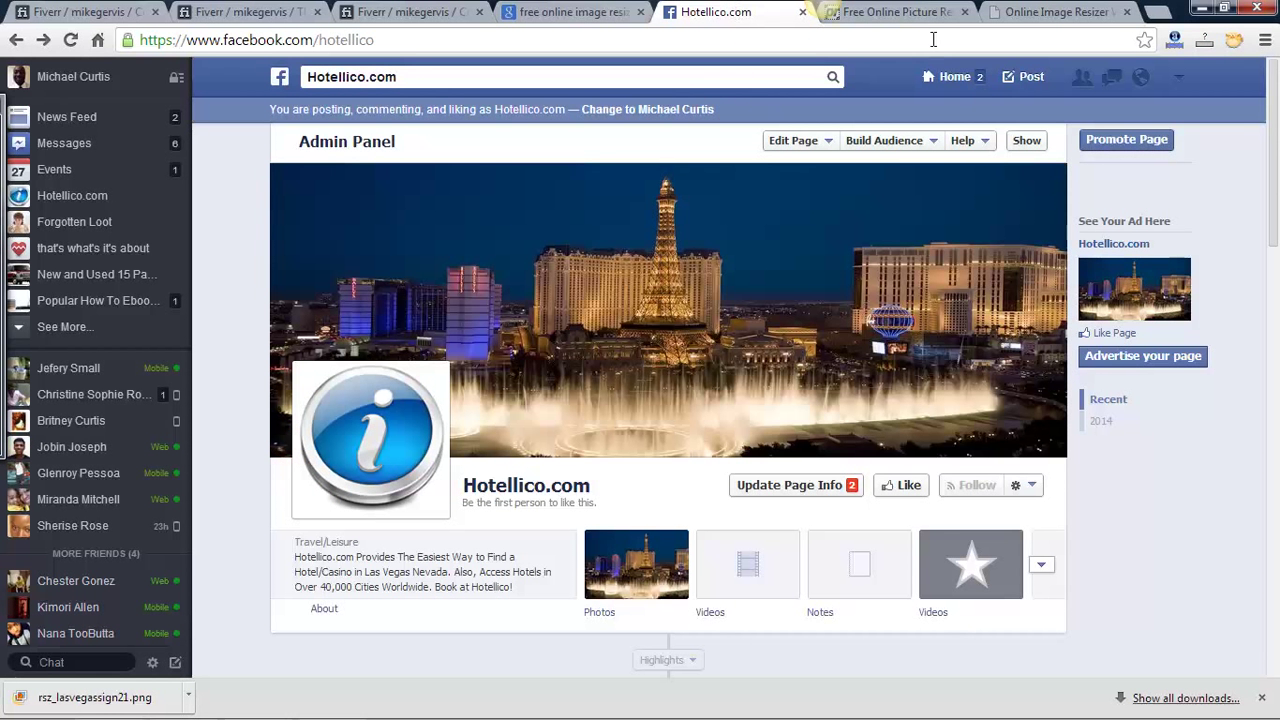
click(899, 18)
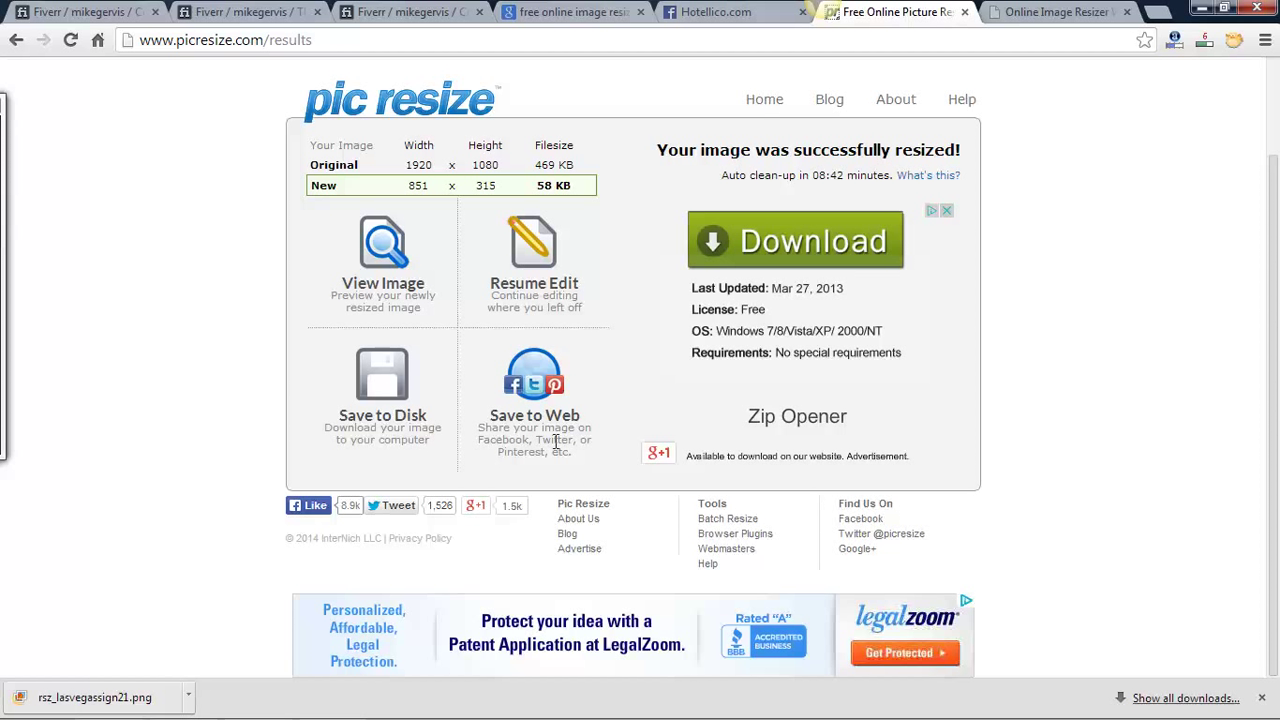
Step: Go back two pages to PicResize's picture-selection start page
click(16, 40)
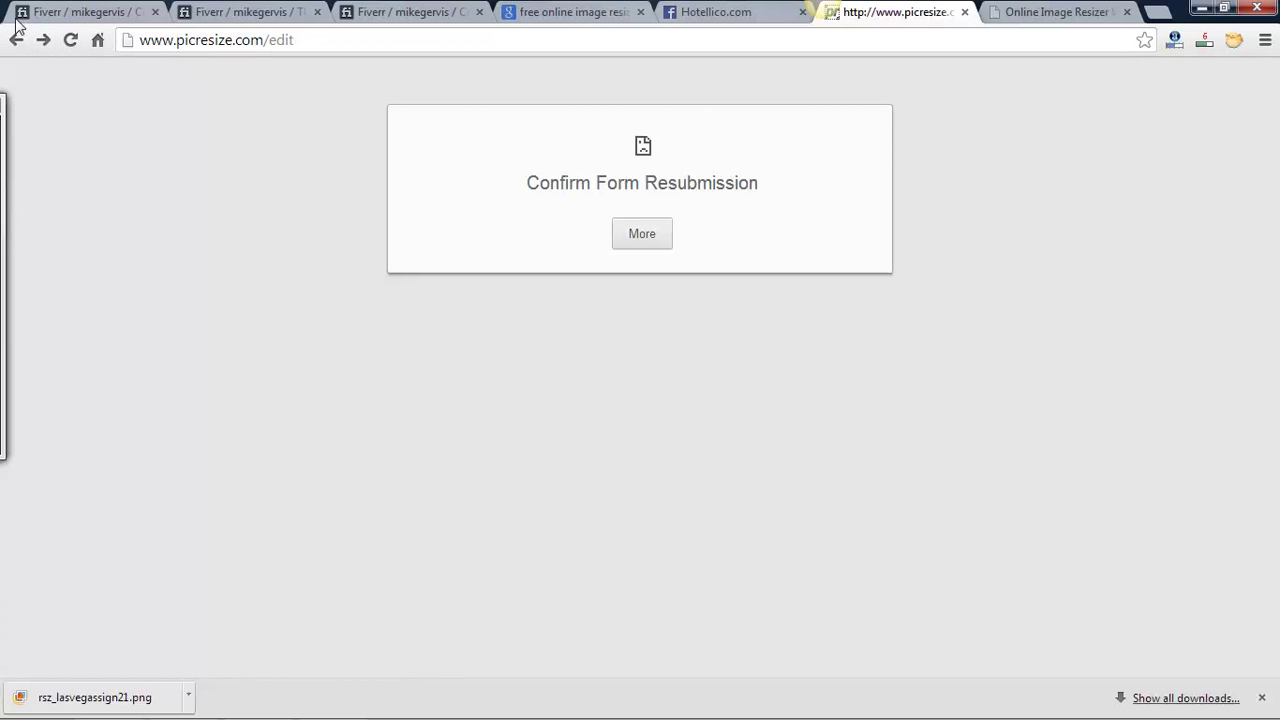
click(16, 40)
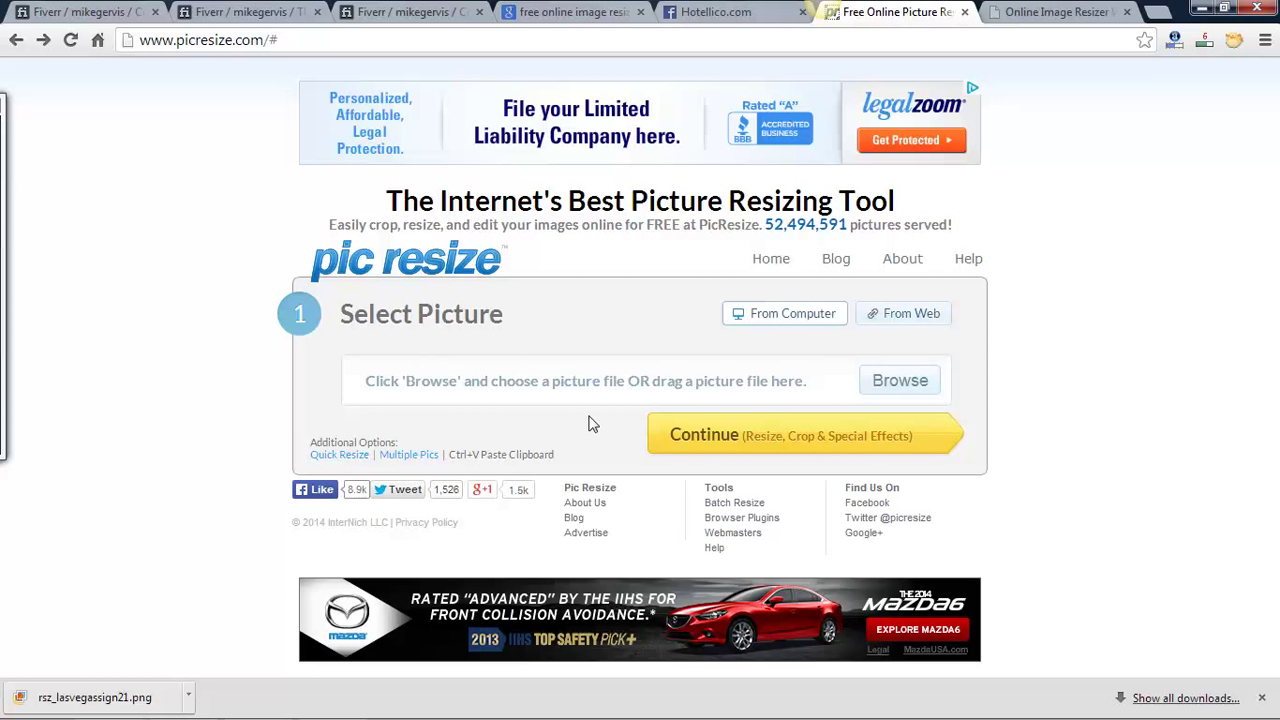
Step: Pick rsz_bellagio-and-eiffel-tower-las-vegas-usa-wallpapers-hd.jpg from Recently Changed as the picture to upload
click(900, 381)
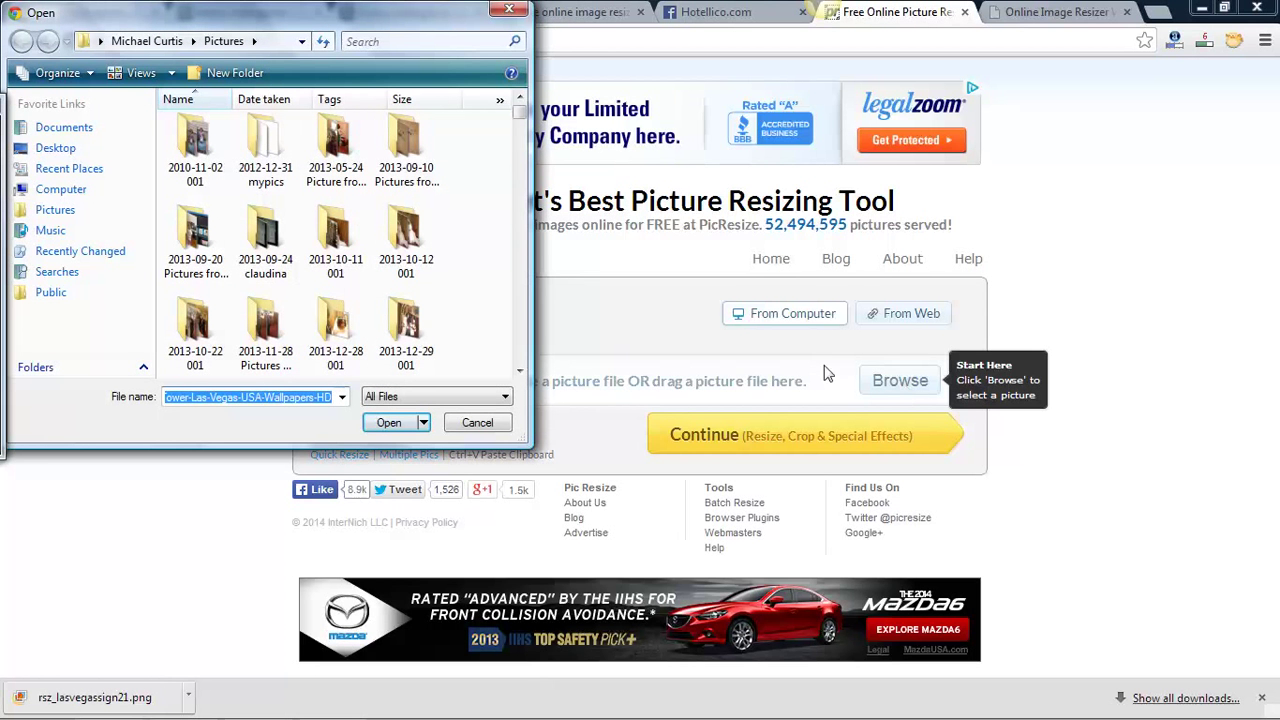
click(90, 254)
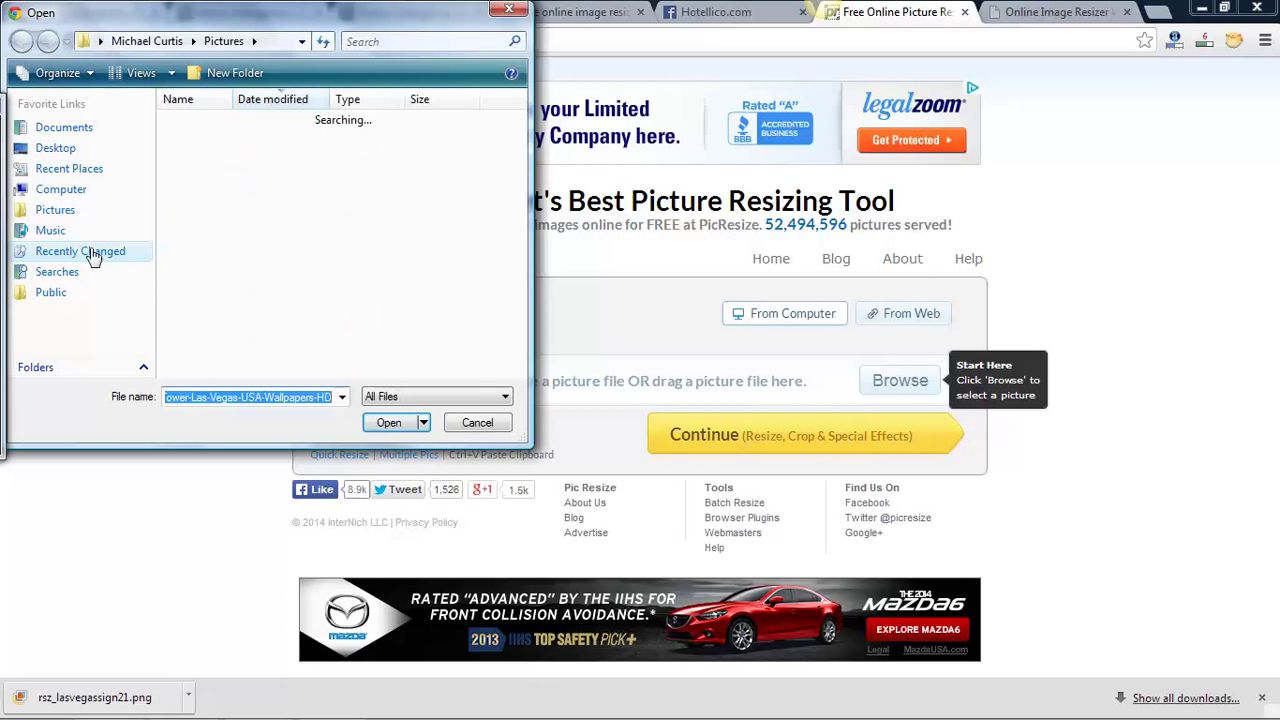
click(278, 140)
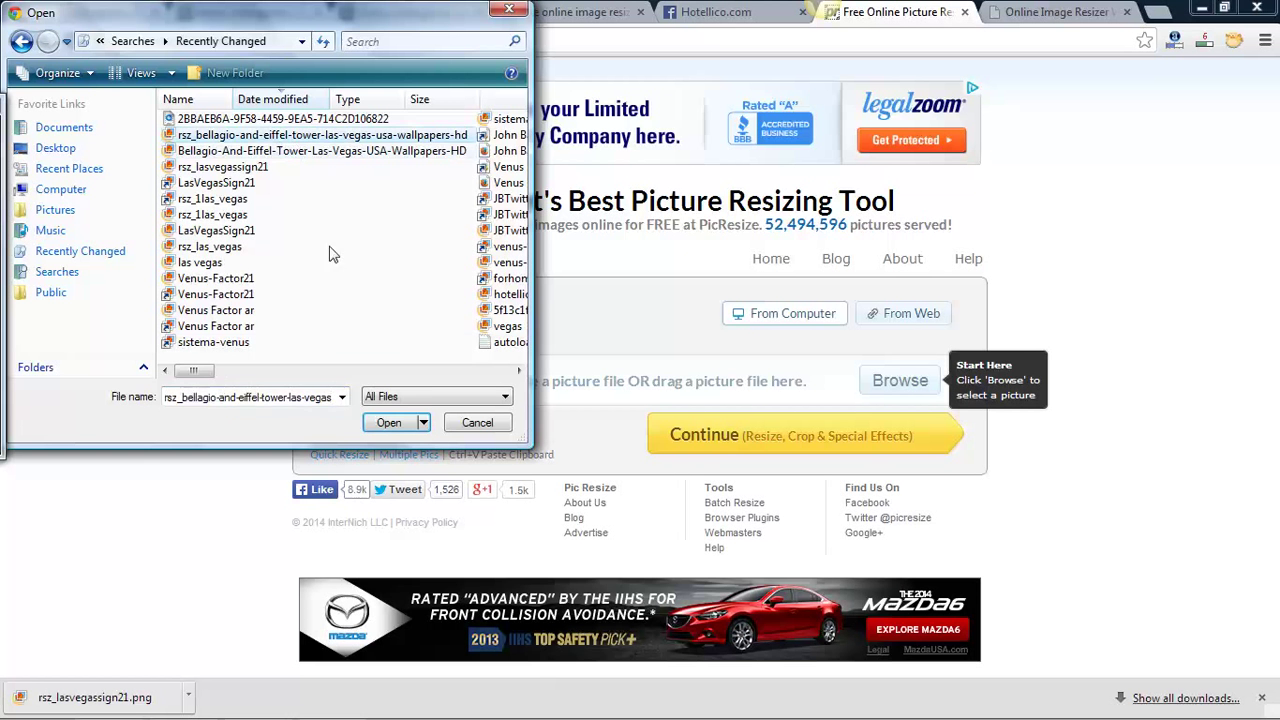
click(395, 422)
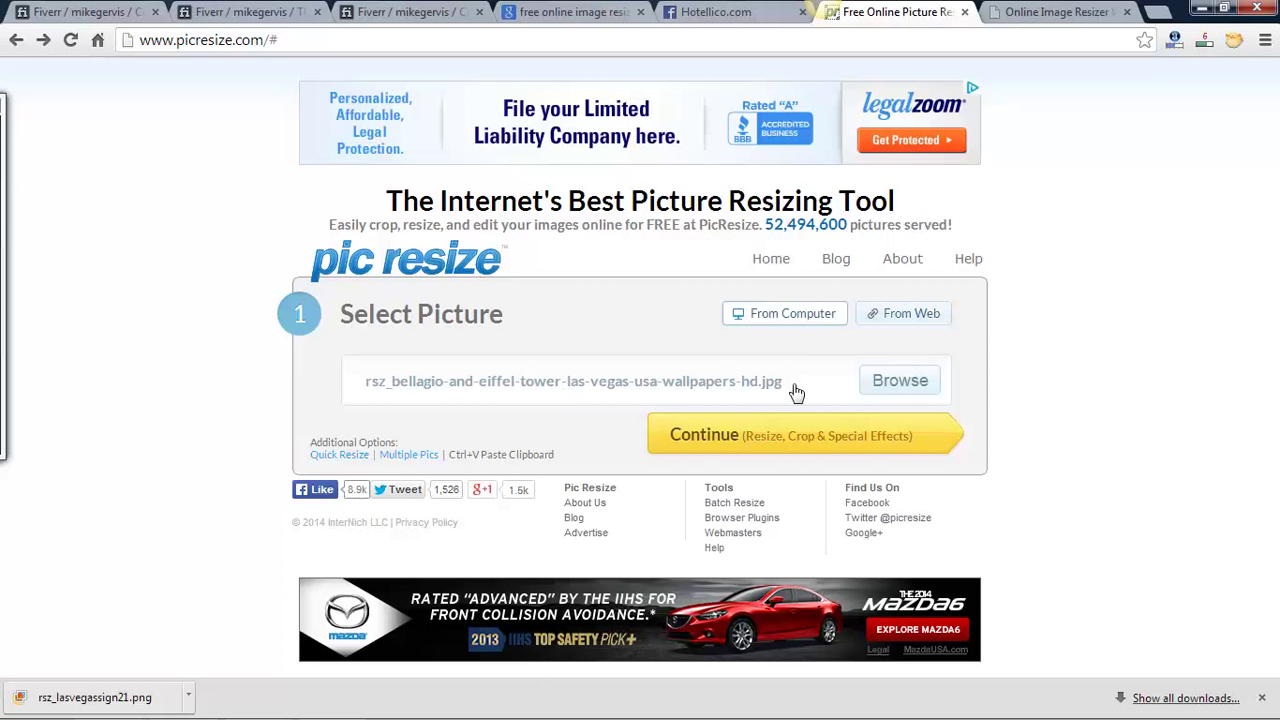
Step: Upload the 851×315 Bellagio photo, dismiss the colour-scheme warning, and view the Hotellico.com Facebook cover
click(763, 438)
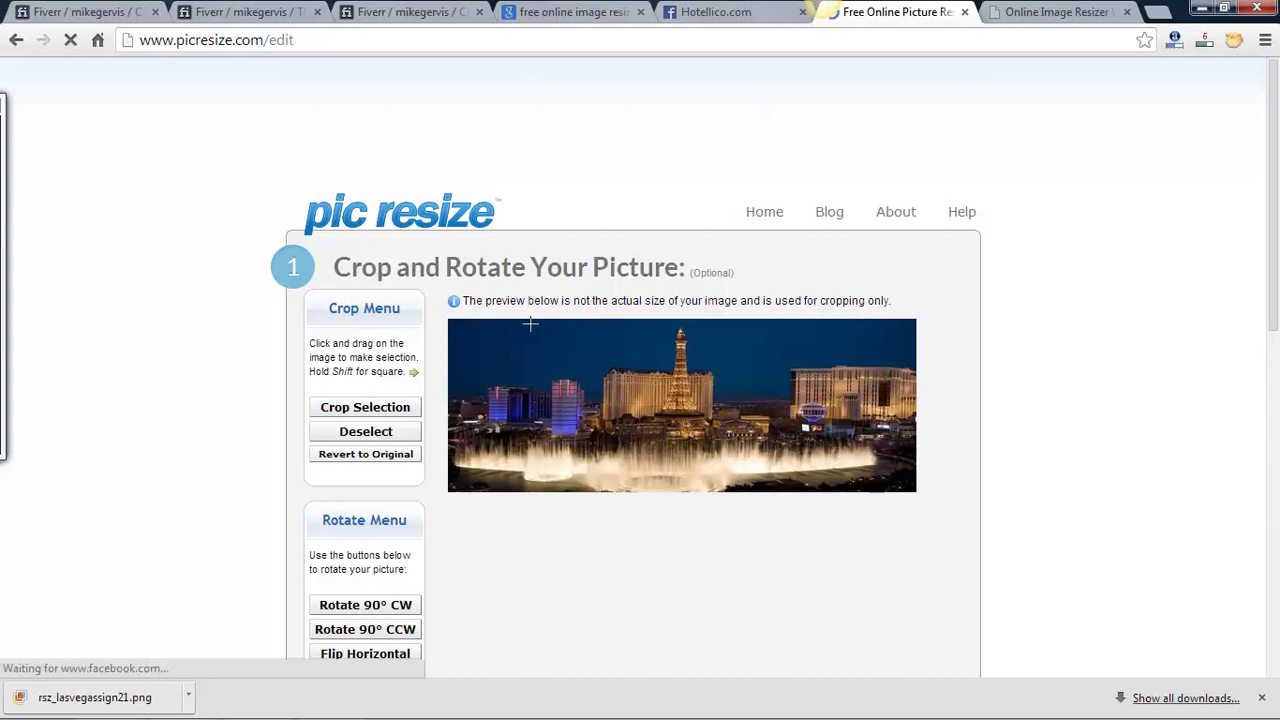
scroll(671, 327, down, 1)
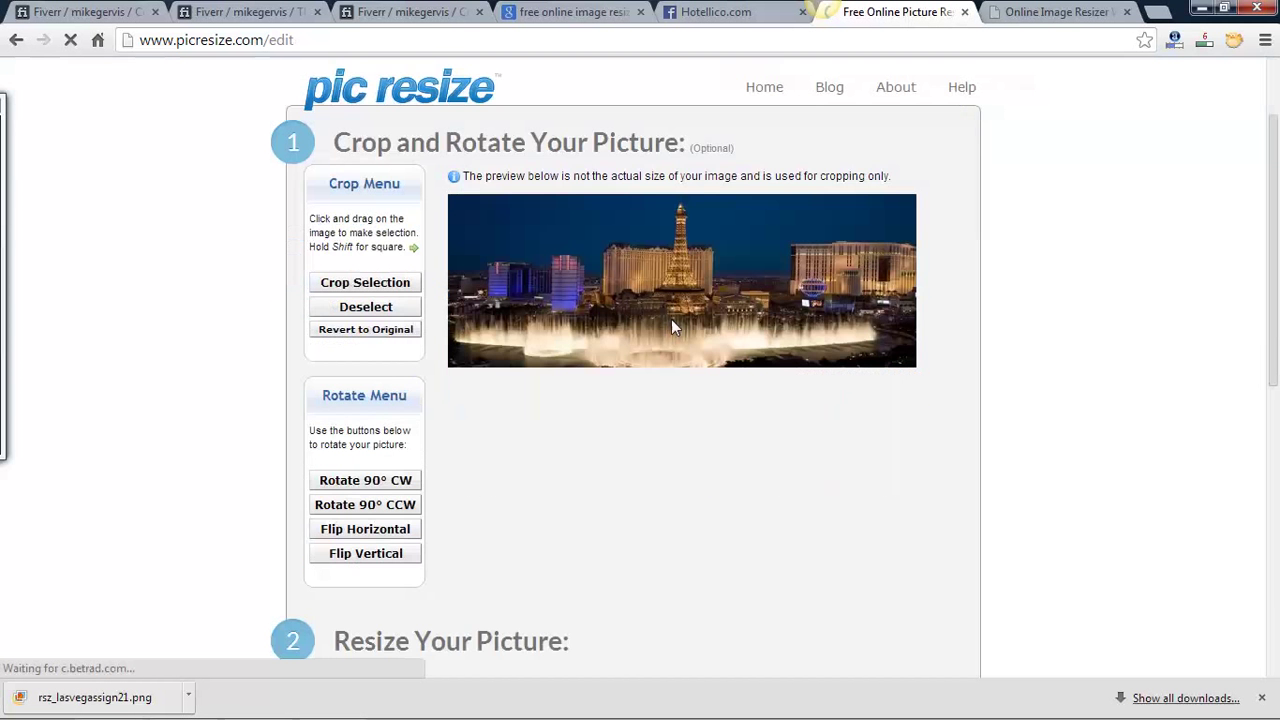
scroll(671, 327, down, 4)
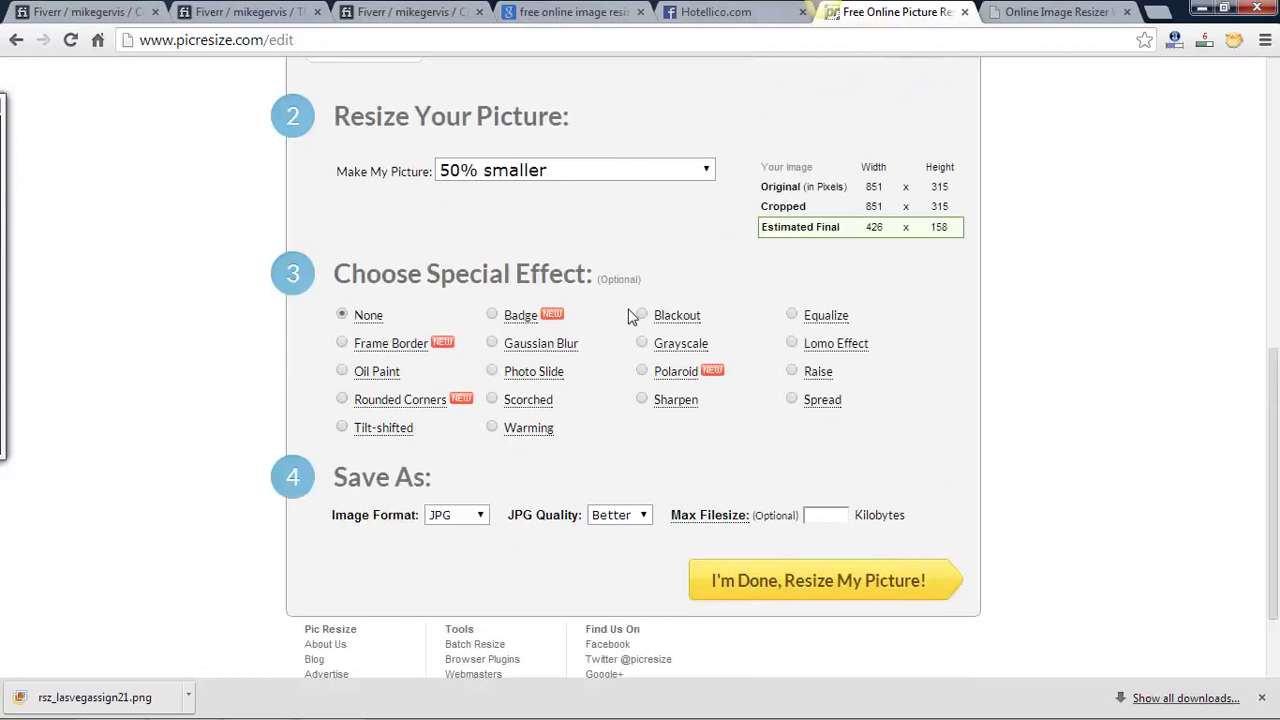
scroll(629, 314, up, 3)
scroll(617, 432, down, 2)
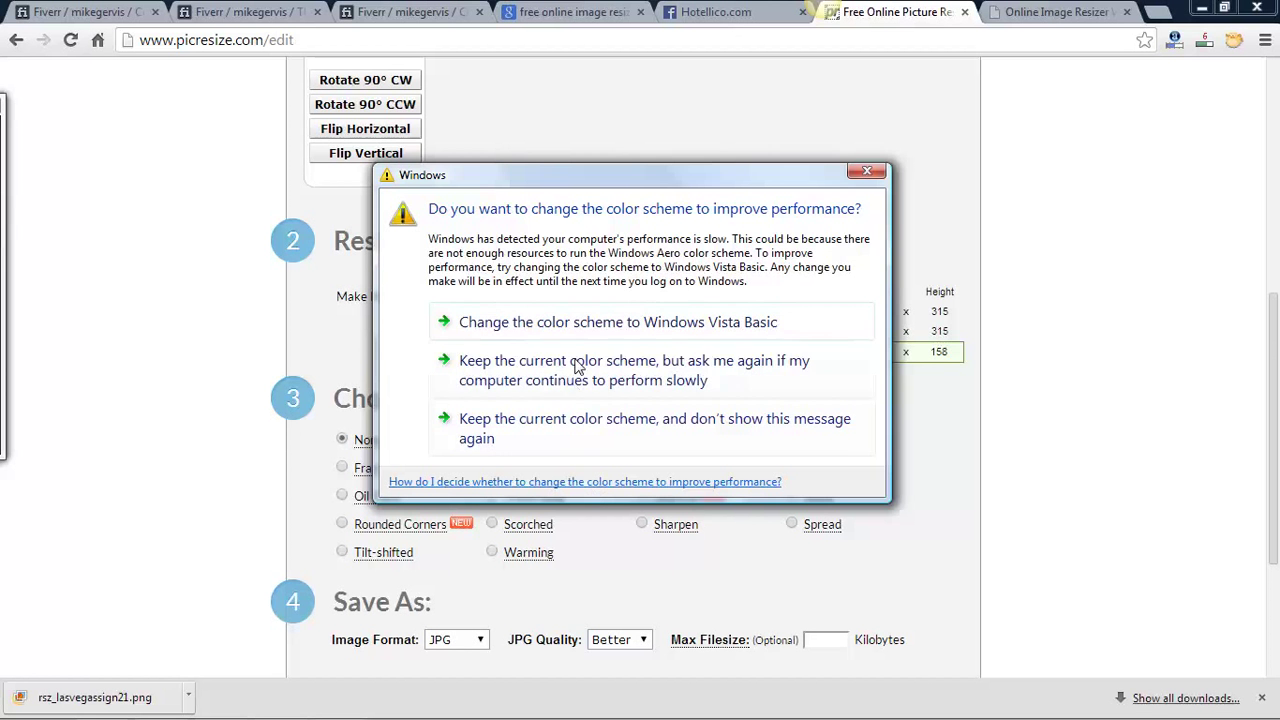
click(578, 426)
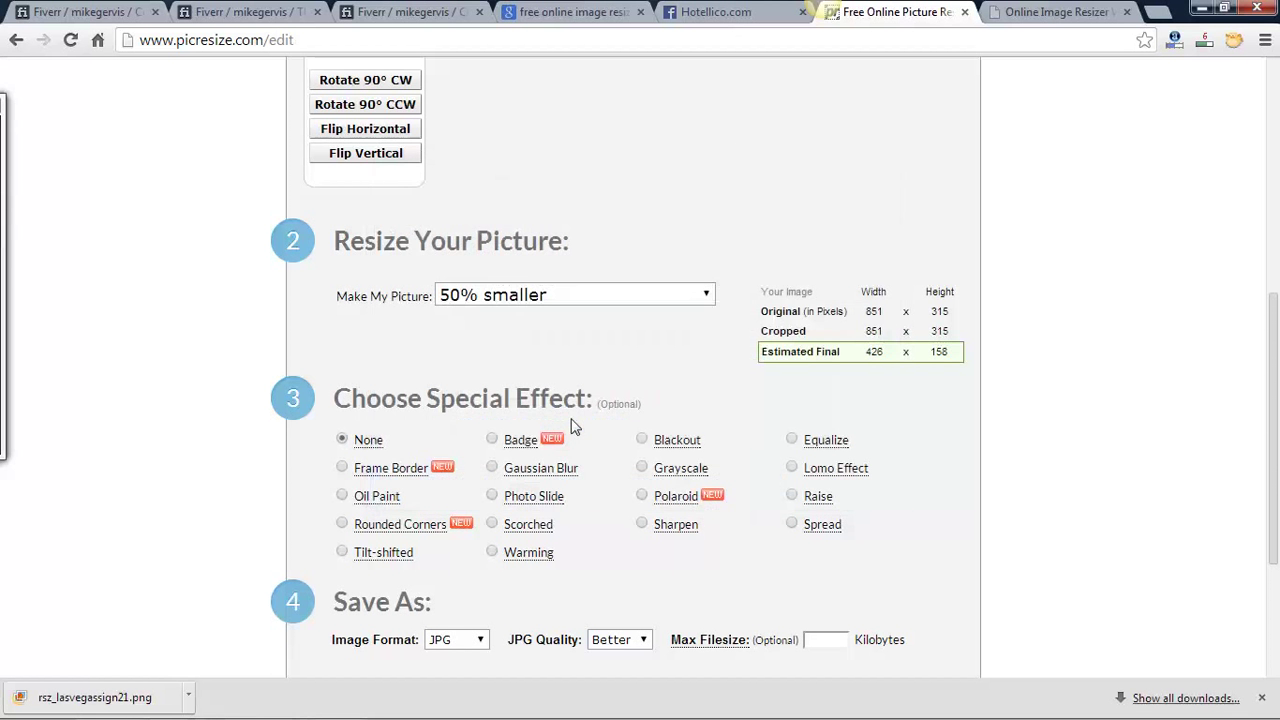
click(728, 14)
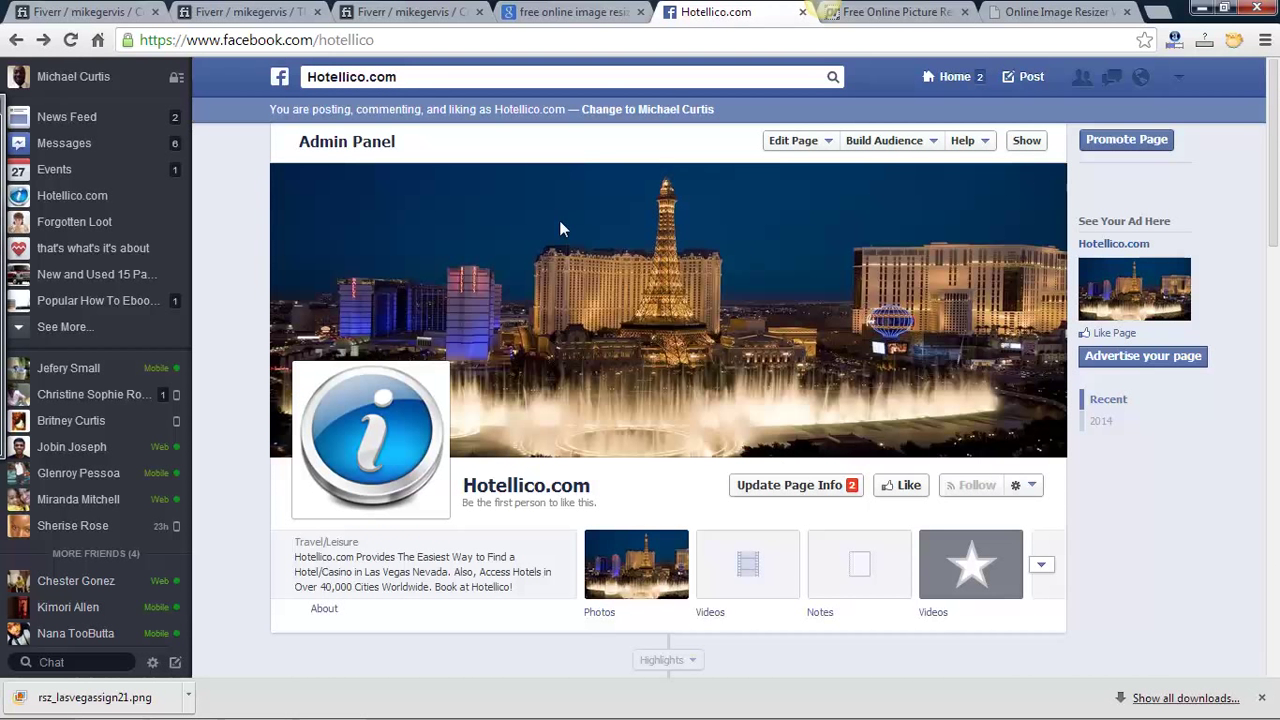
Step: Return to the PicResize editor's resize step, which estimates 426×158 from the 851×315 picture
click(893, 13)
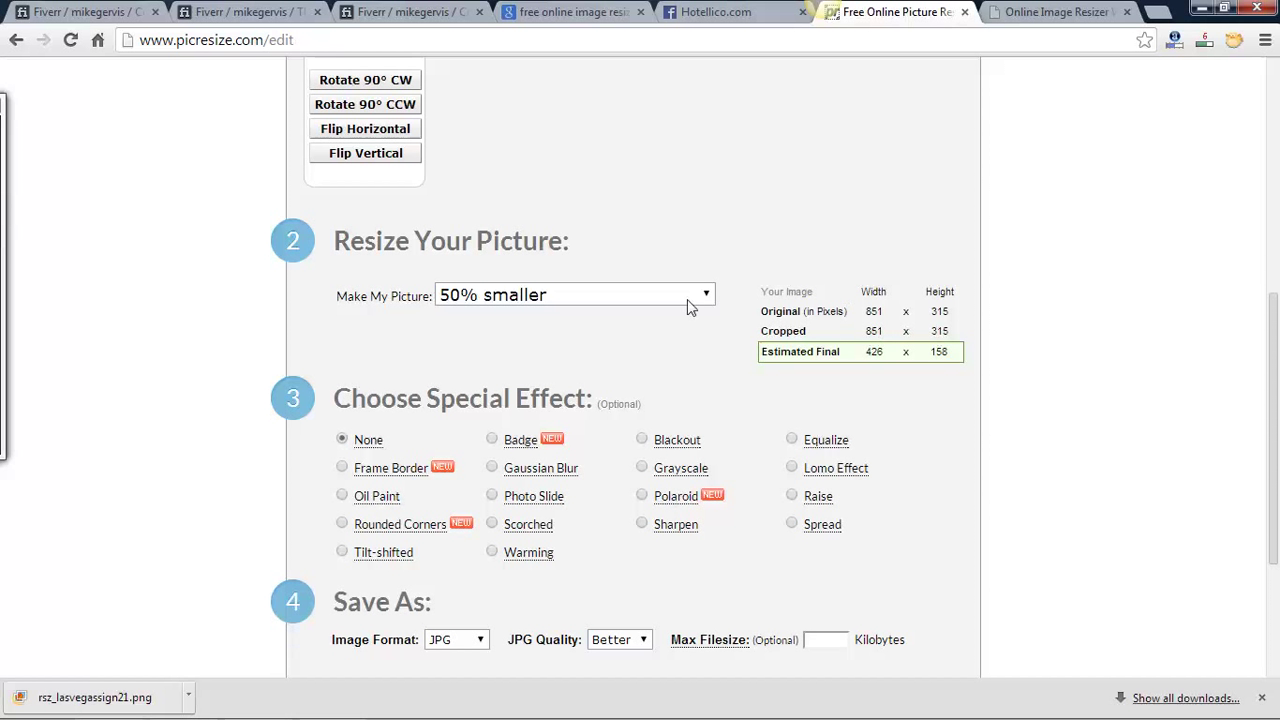
scroll(703, 322, down, 3)
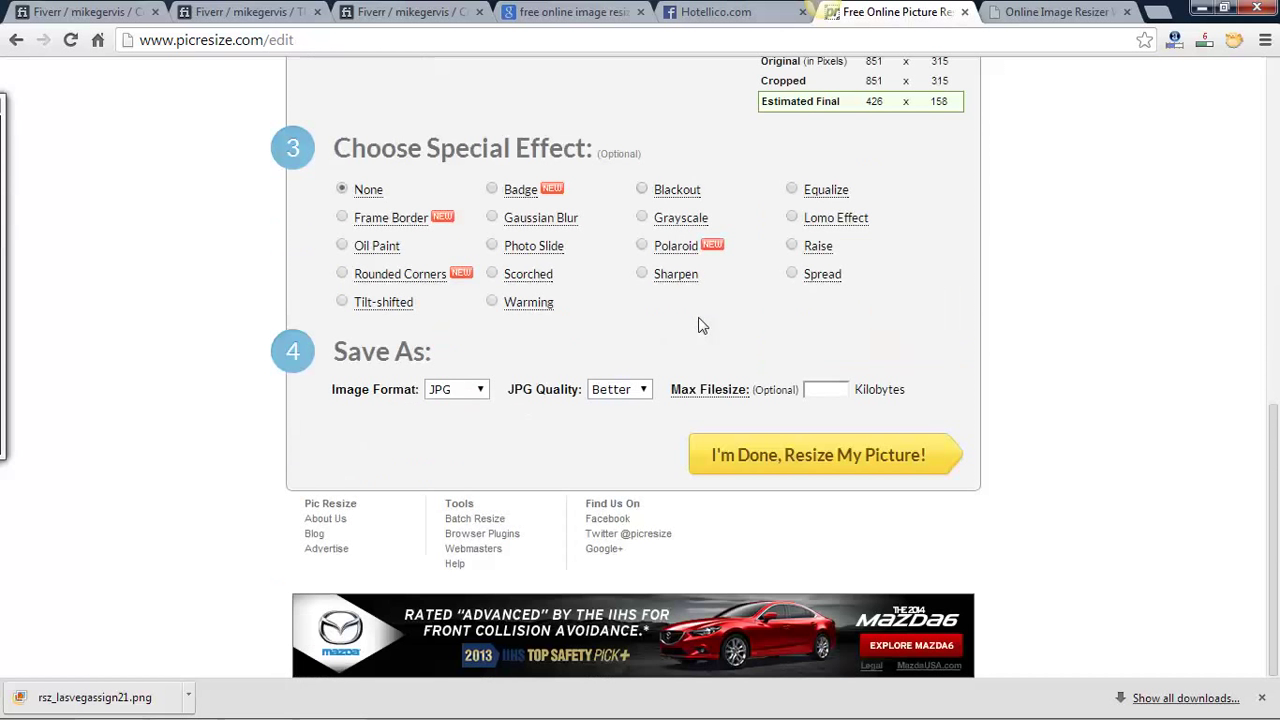
scroll(700, 323, up, 4)
scroll(785, 298, up, 4)
scroll(785, 298, down, 6)
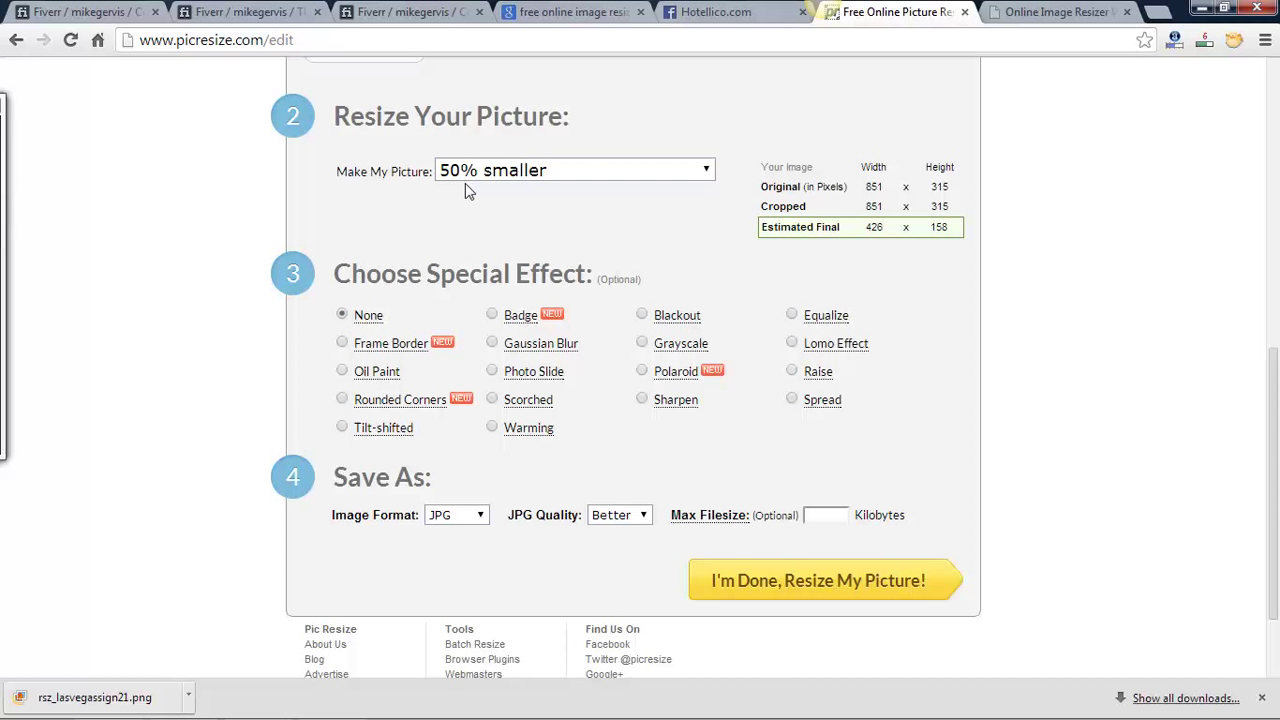
Step: Set a Custom Size of width 800 and height 300, keeping Pixels as the unit
click(707, 172)
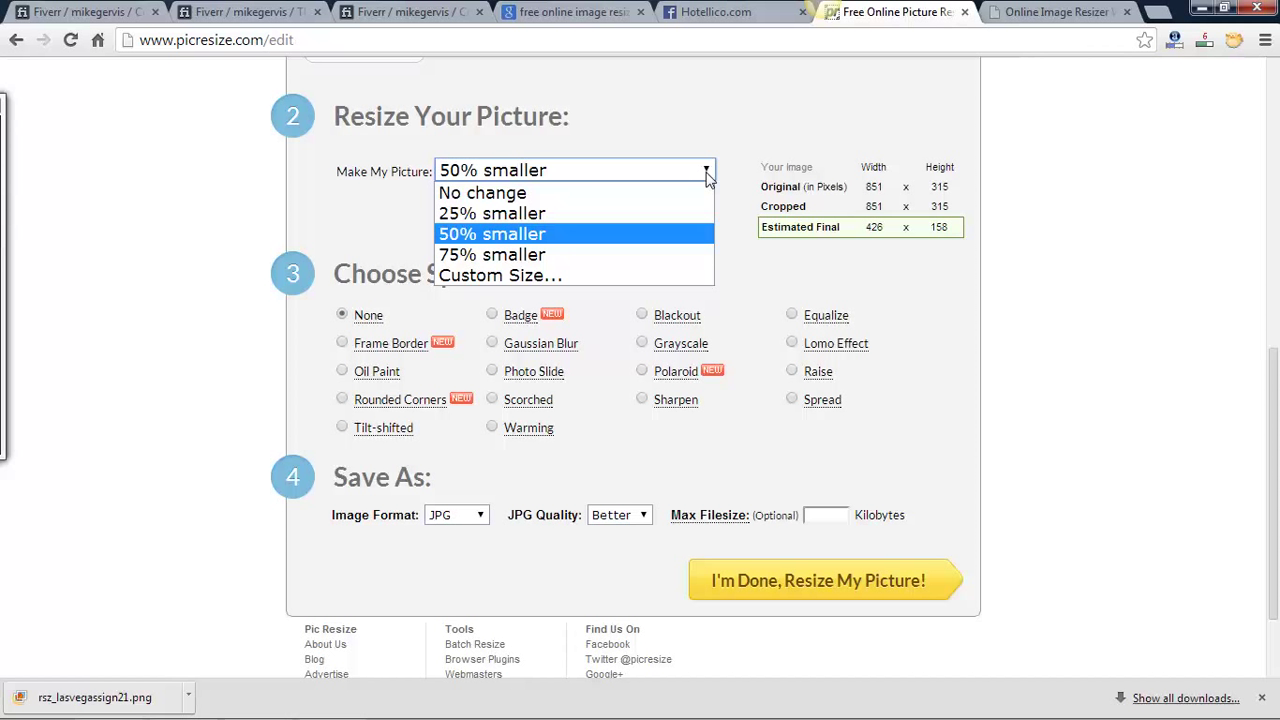
click(548, 276)
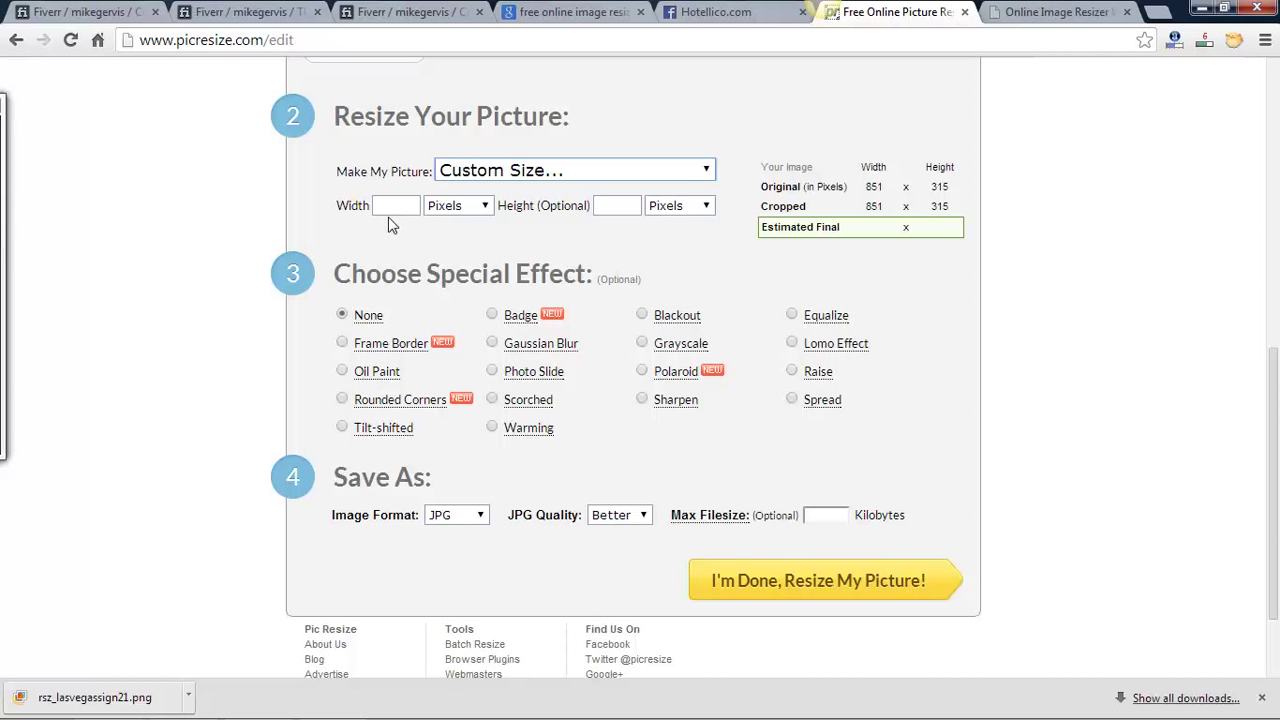
click(389, 207)
text(800)
click(473, 227)
click(614, 204)
text(300)
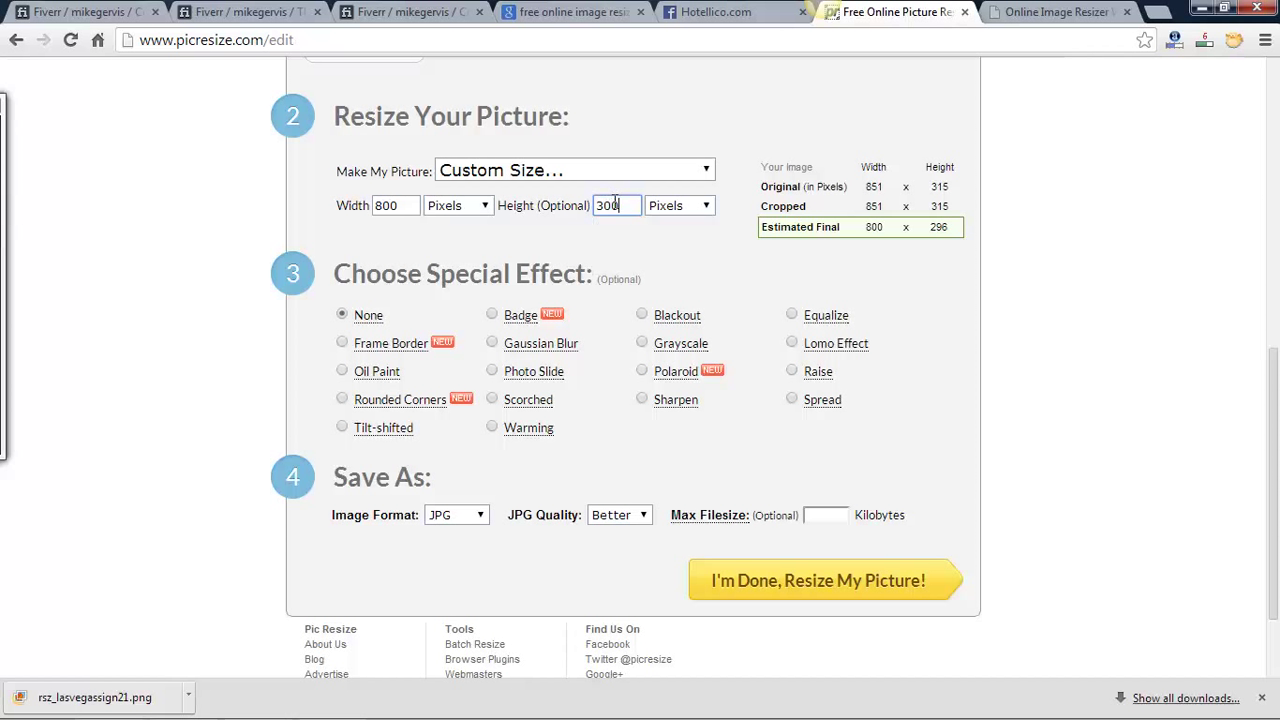
click(679, 260)
click(706, 206)
click(709, 213)
click(698, 206)
click(698, 207)
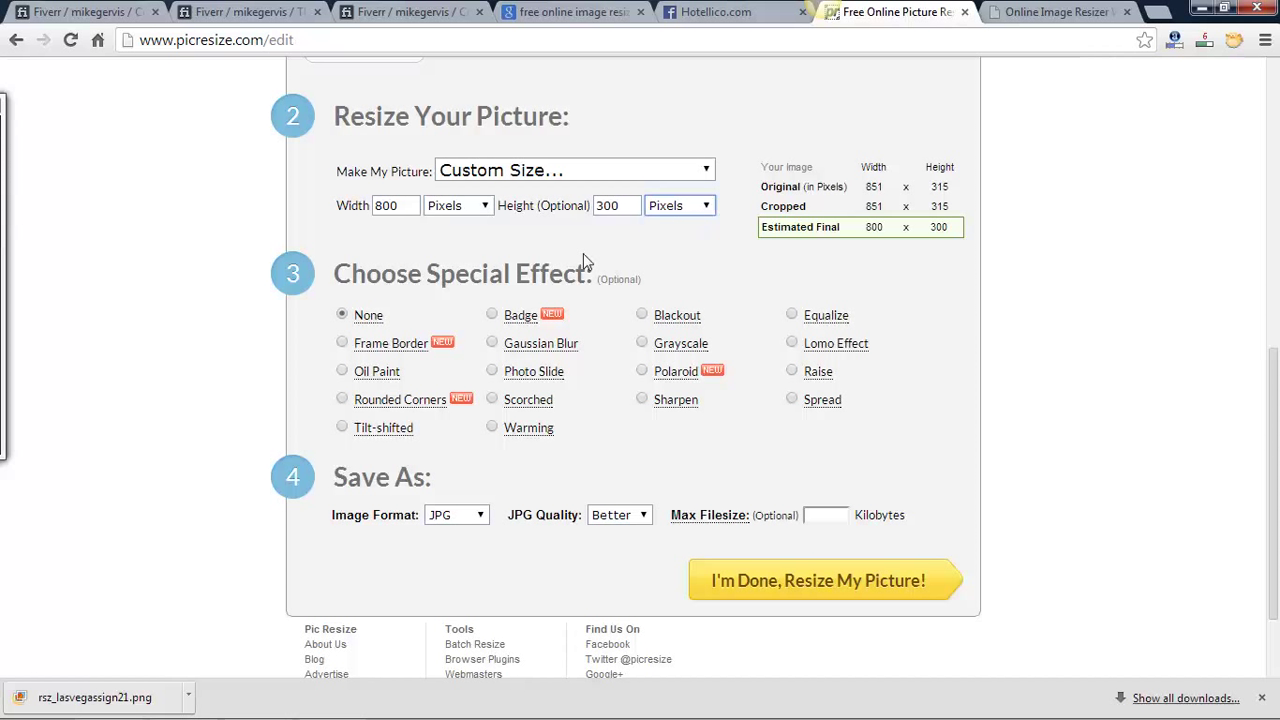
Step: Select the Frame Border special effect for the picture
scroll(570, 375, down, 2)
scroll(488, 392, up, 2)
click(342, 343)
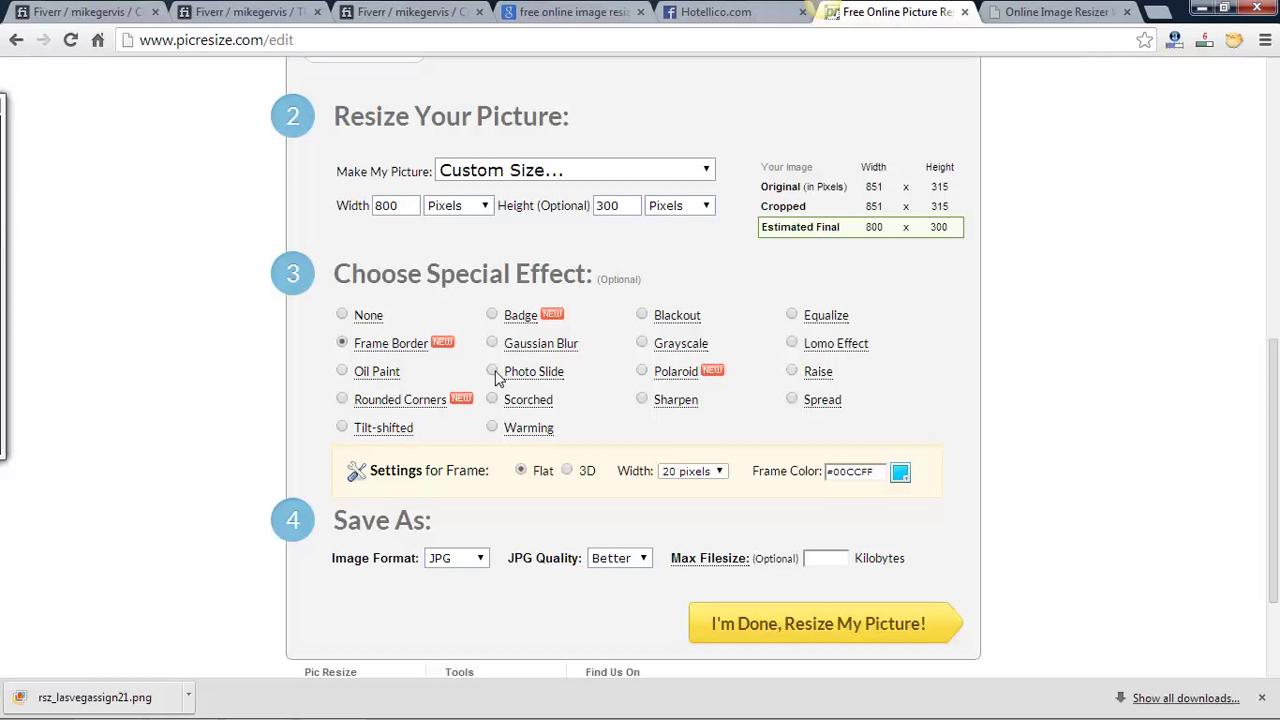
Step: Preview the special effects and choose Tilt-shifted in place of Frame Border
mouse_move(678, 372)
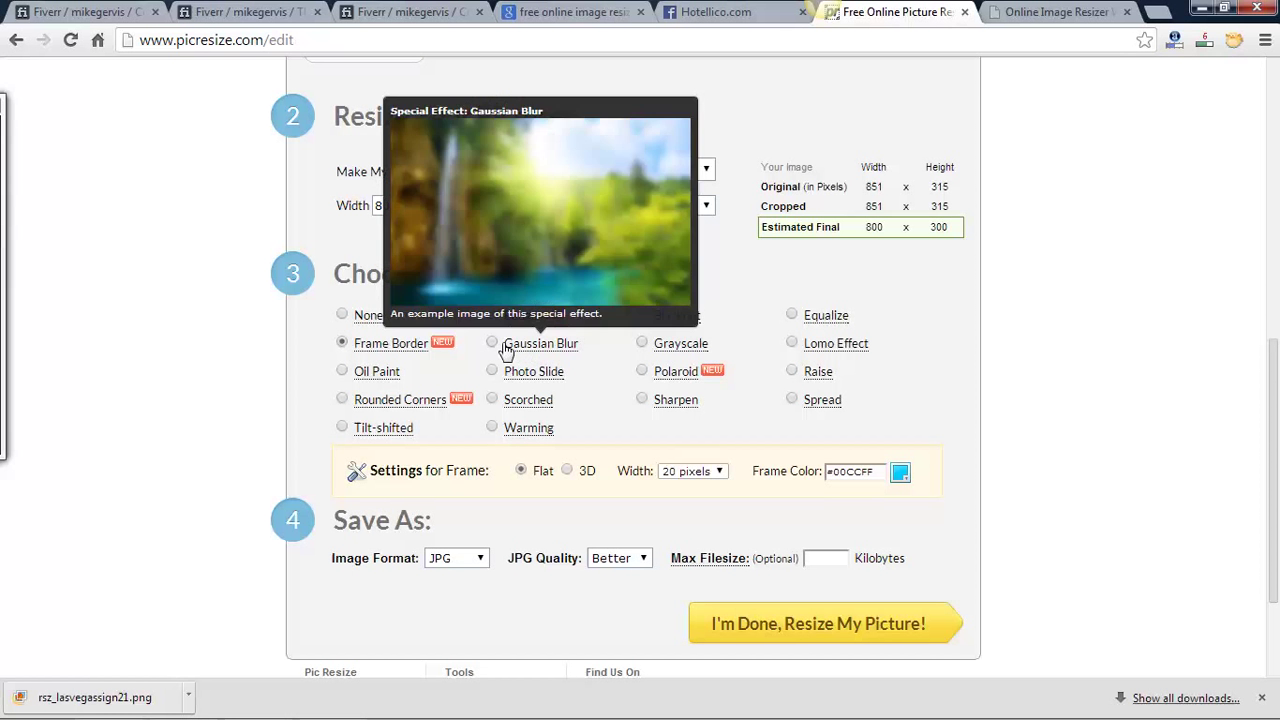
mouse_move(545, 355)
mouse_move(524, 405)
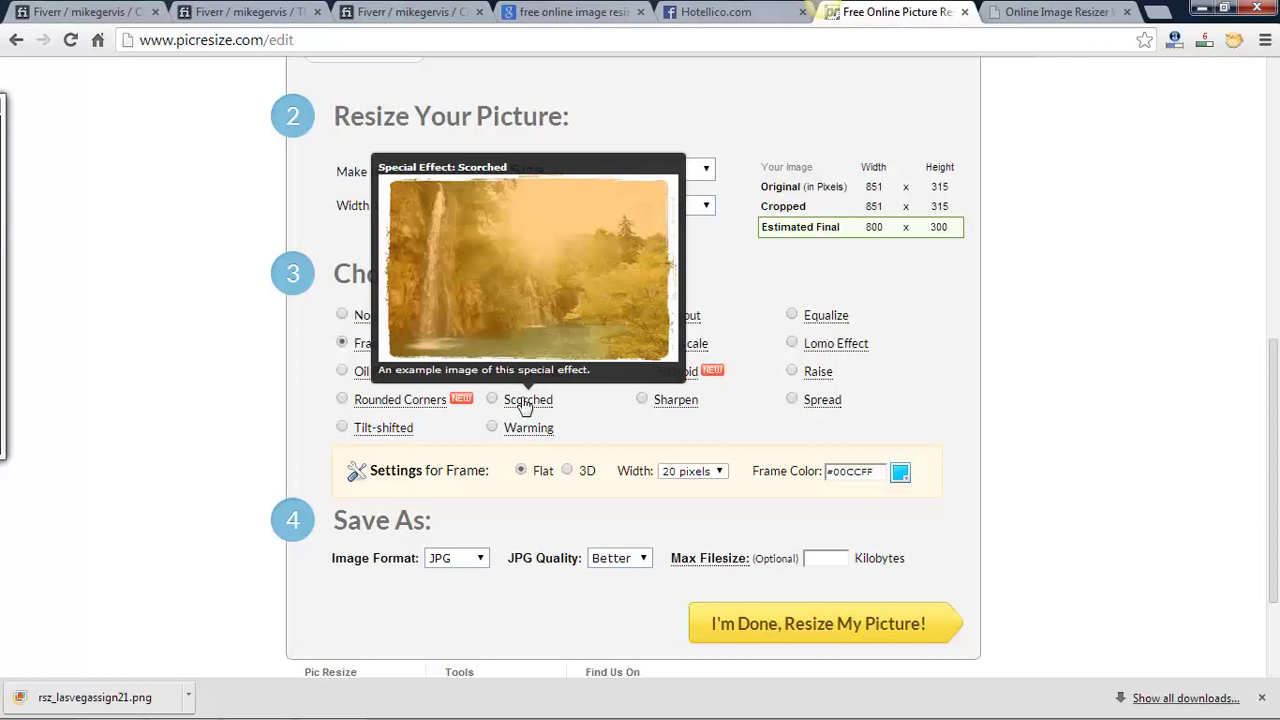
mouse_move(528, 432)
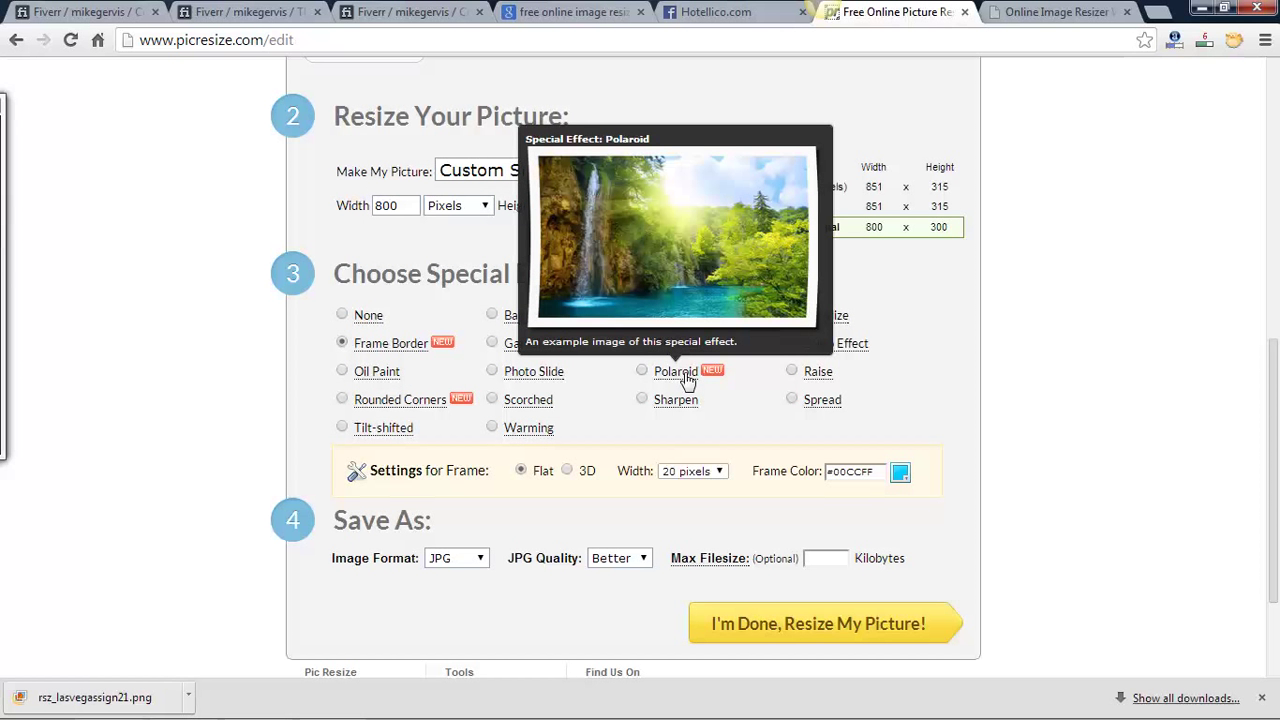
mouse_move(682, 410)
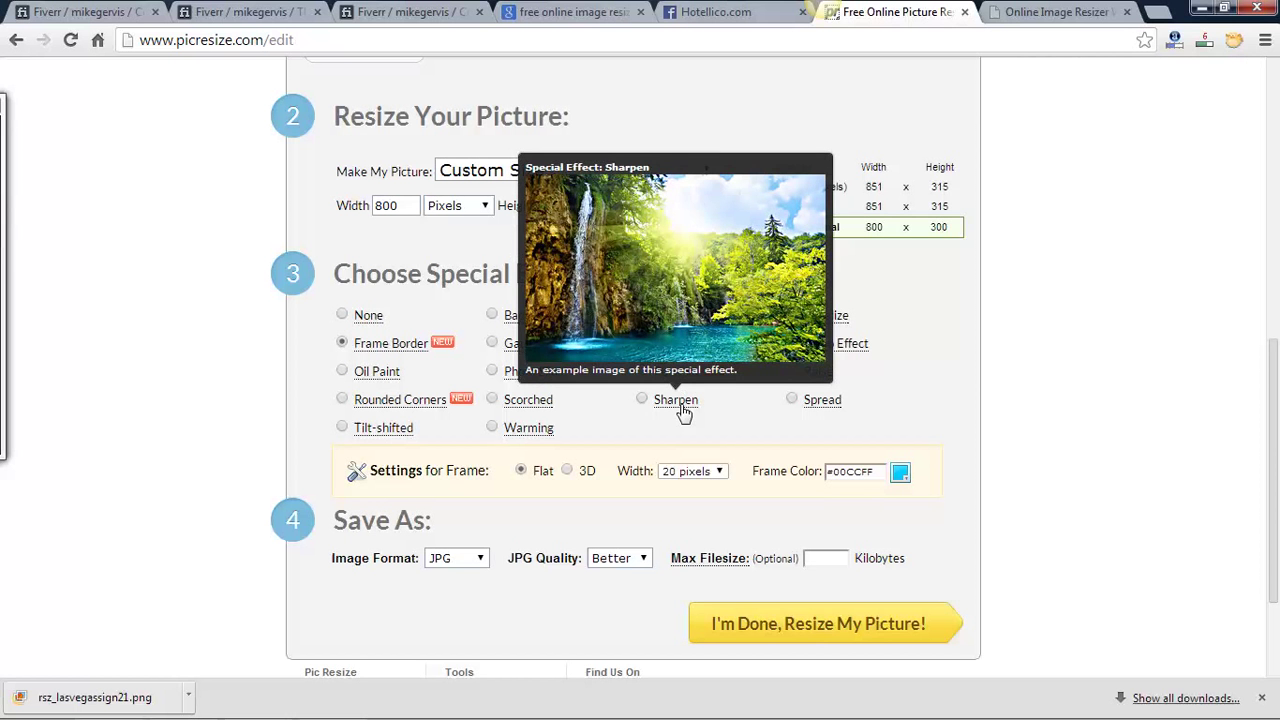
mouse_move(830, 408)
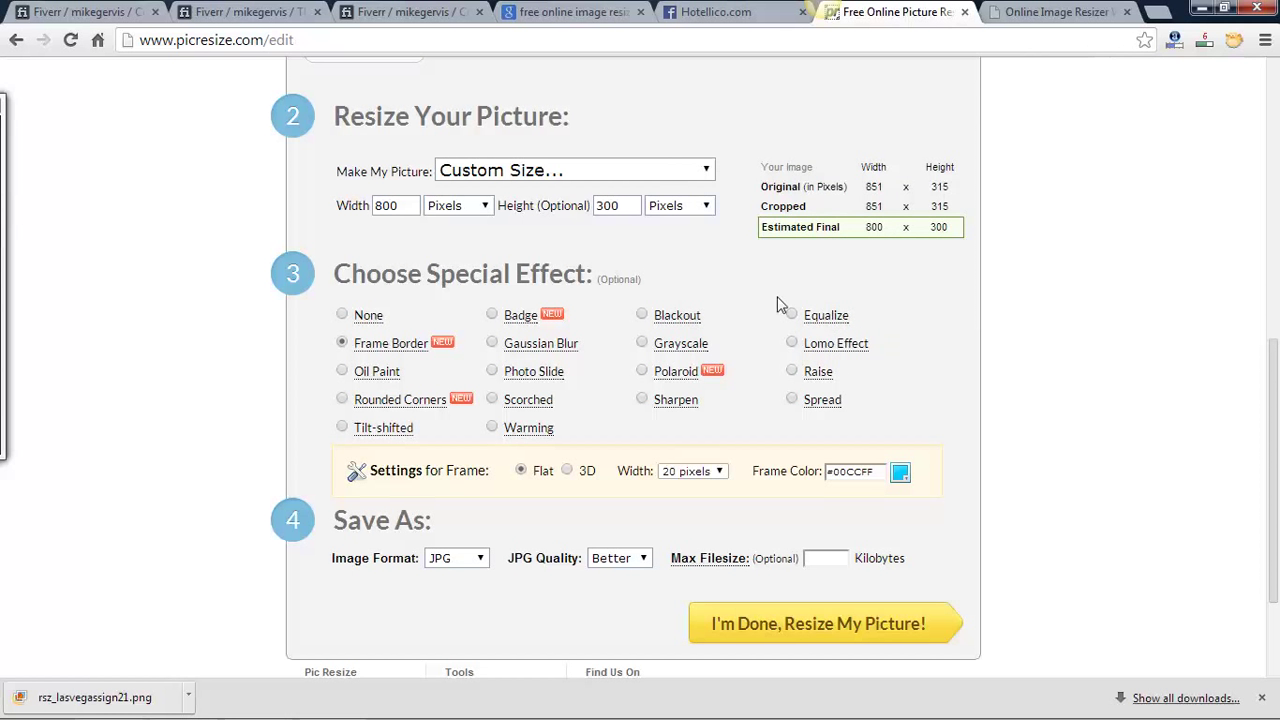
mouse_move(828, 322)
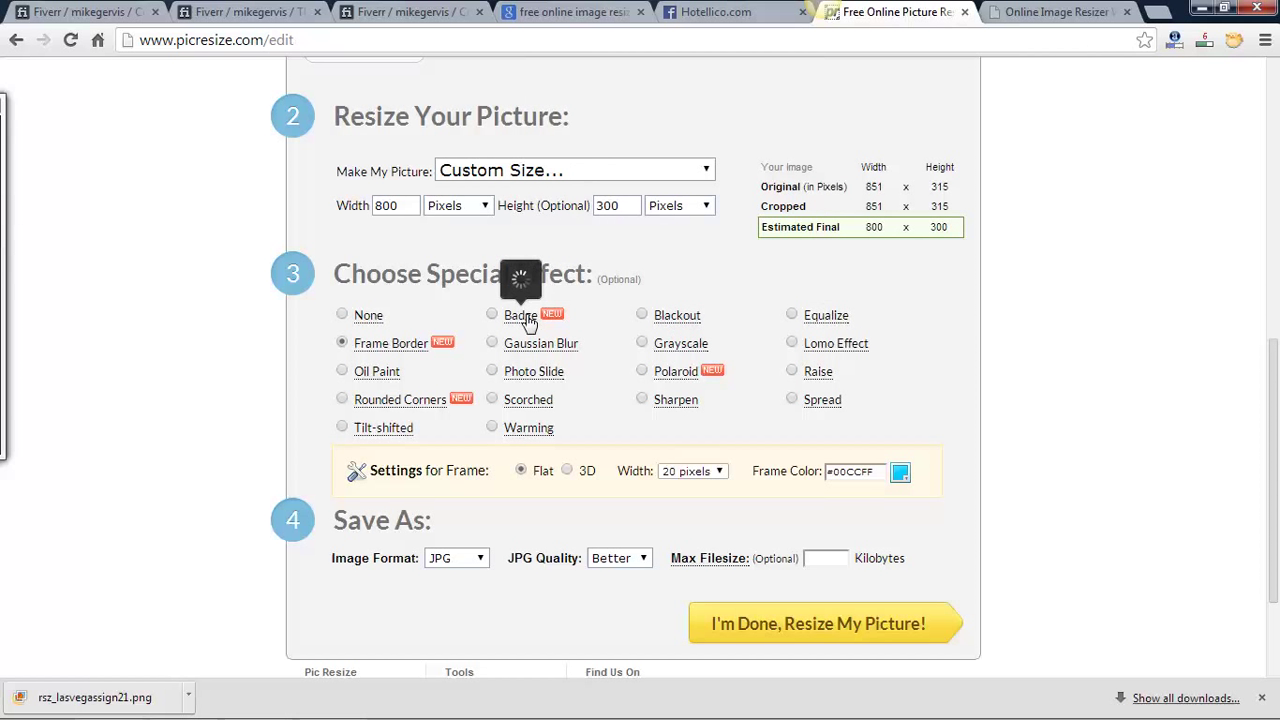
mouse_move(523, 323)
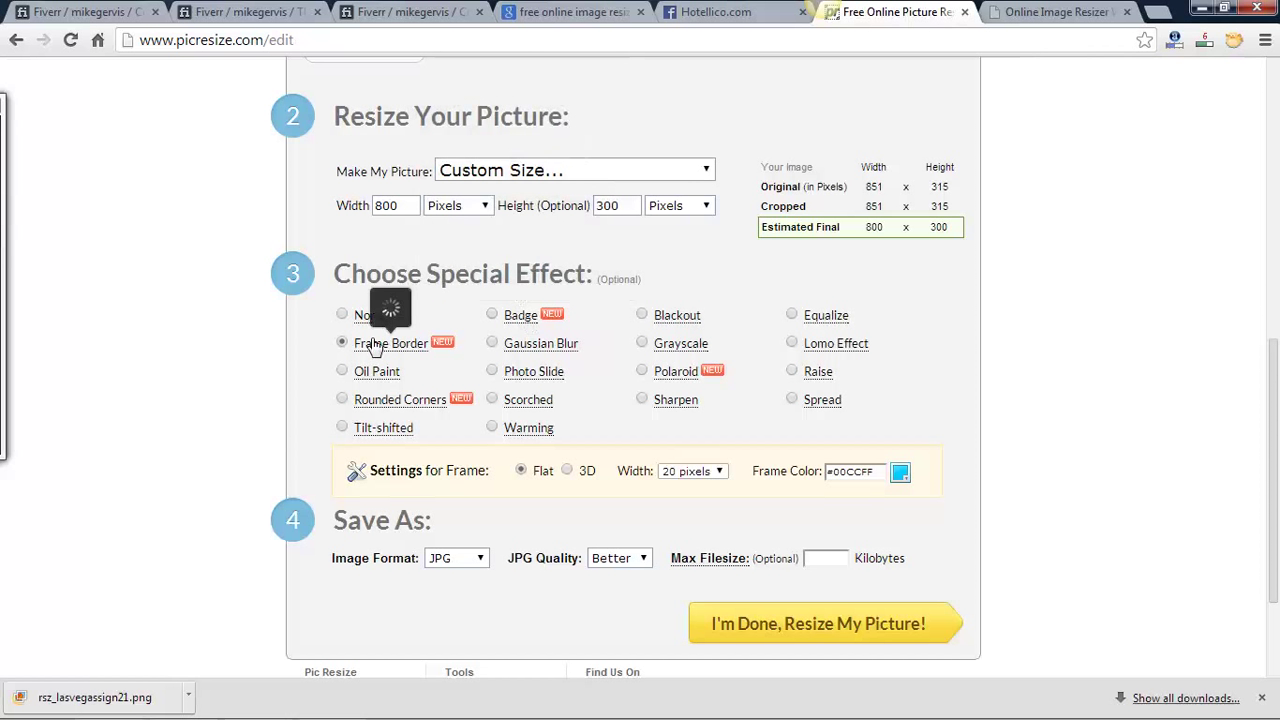
mouse_move(375, 347)
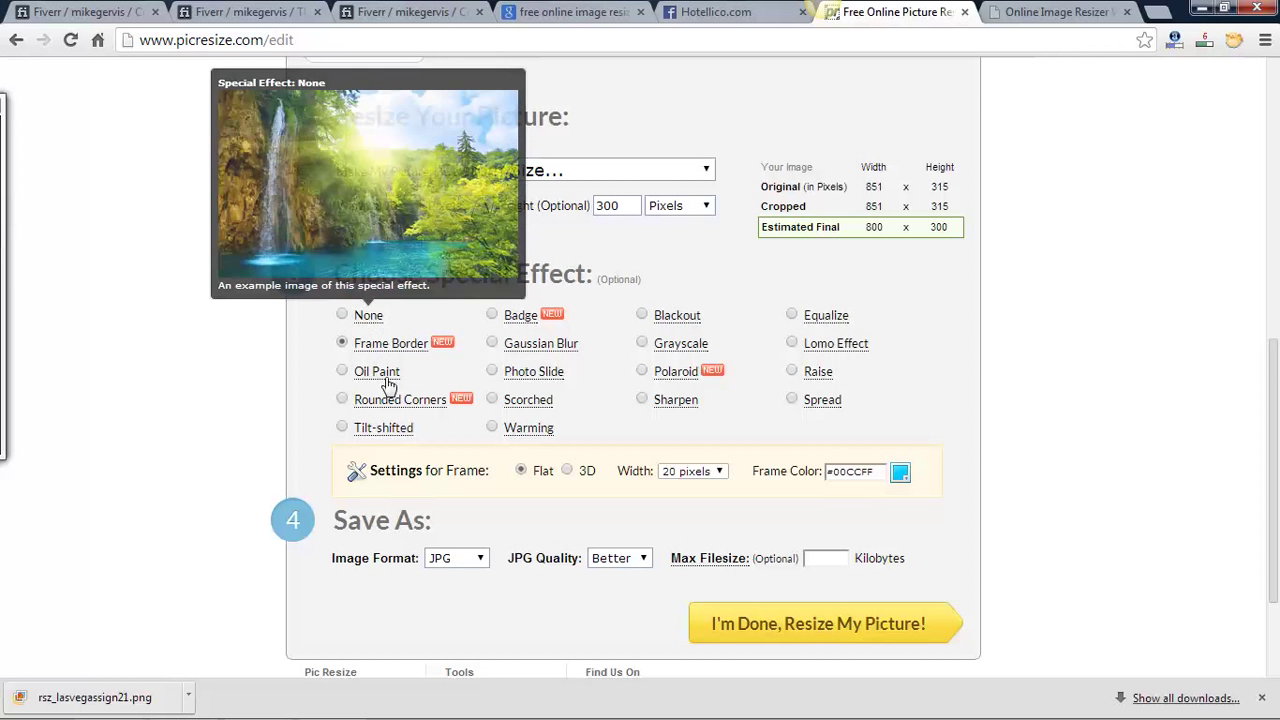
mouse_move(388, 376)
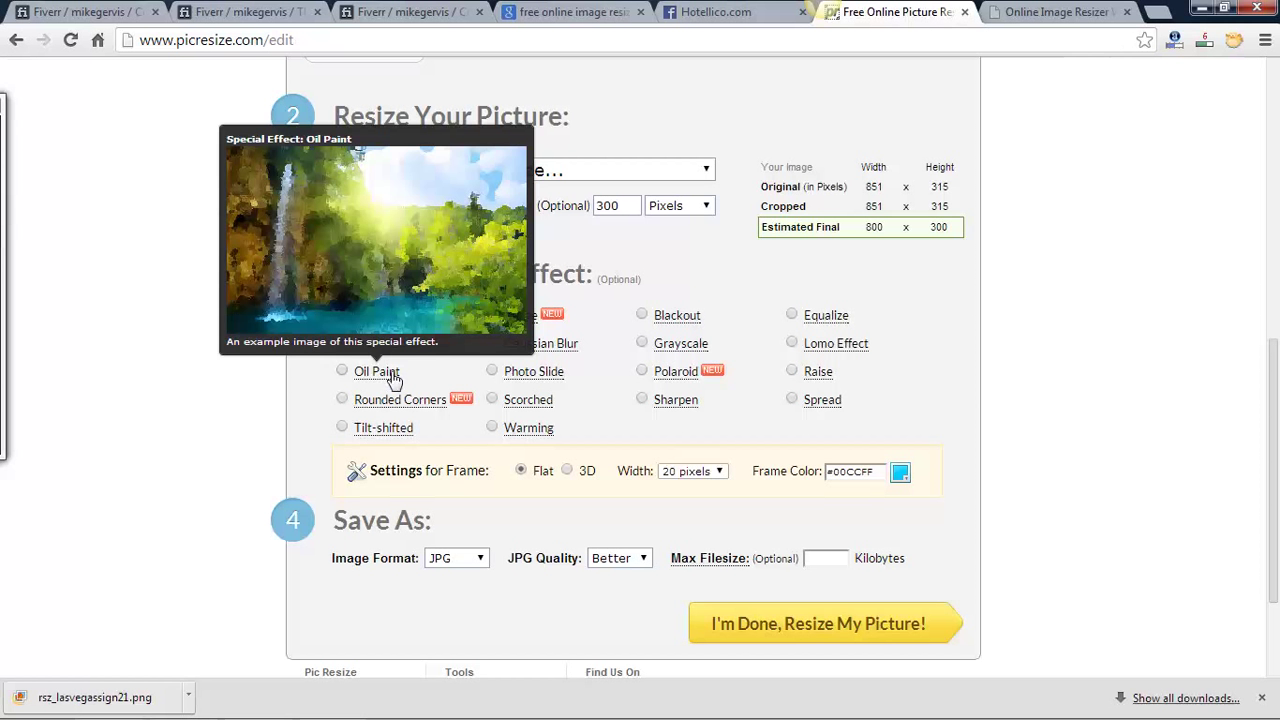
mouse_move(396, 406)
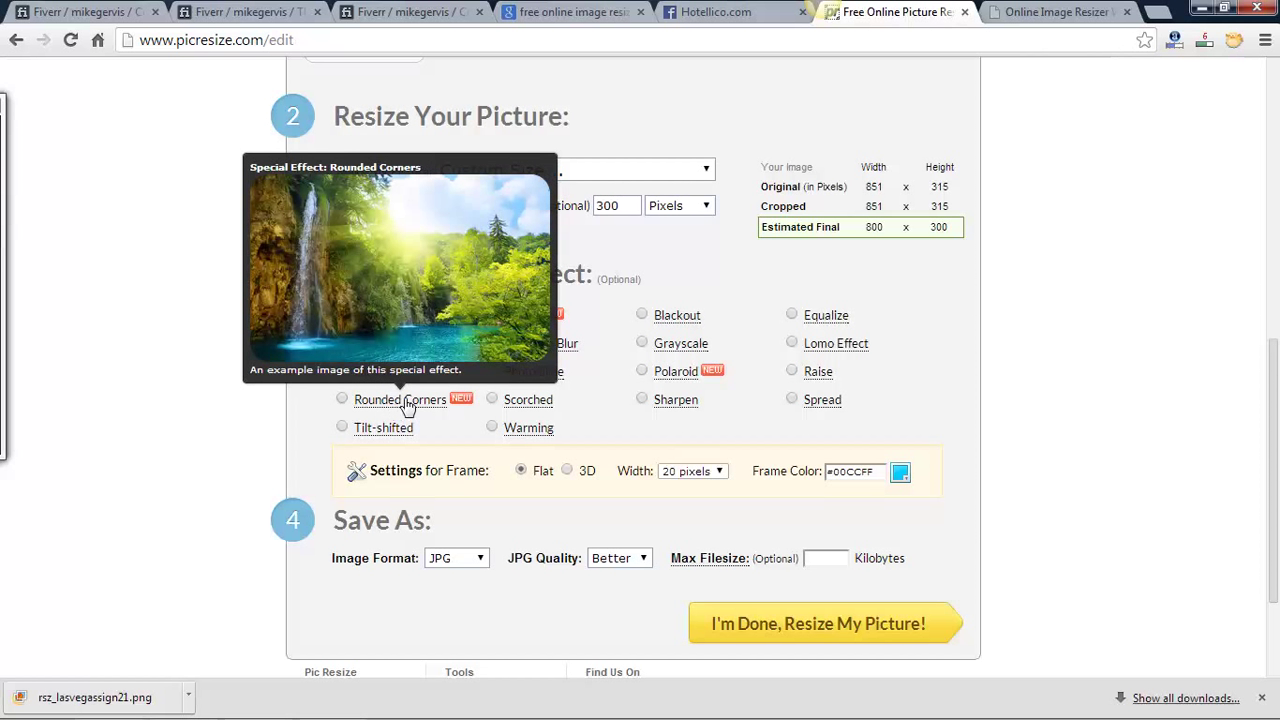
mouse_move(373, 430)
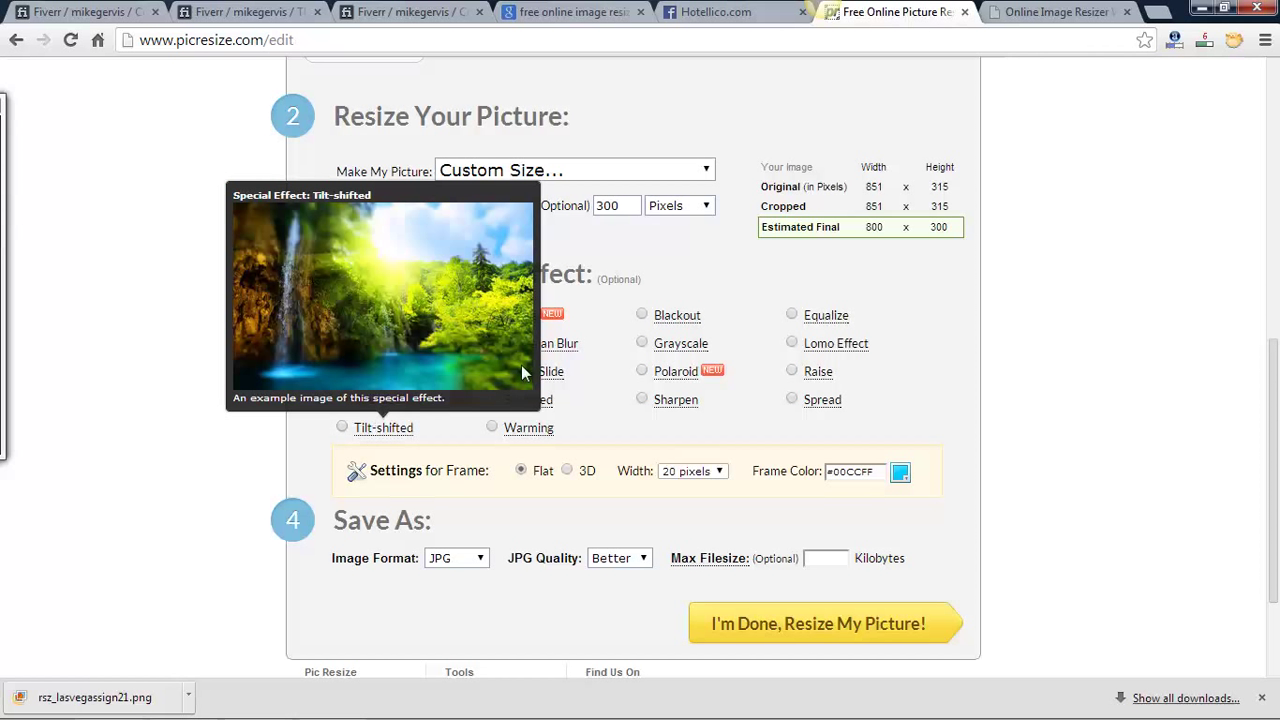
click(343, 428)
Step: Resize the picture to 800×300 with the Tilt-shifted effect applied
scroll(515, 488, down, 2)
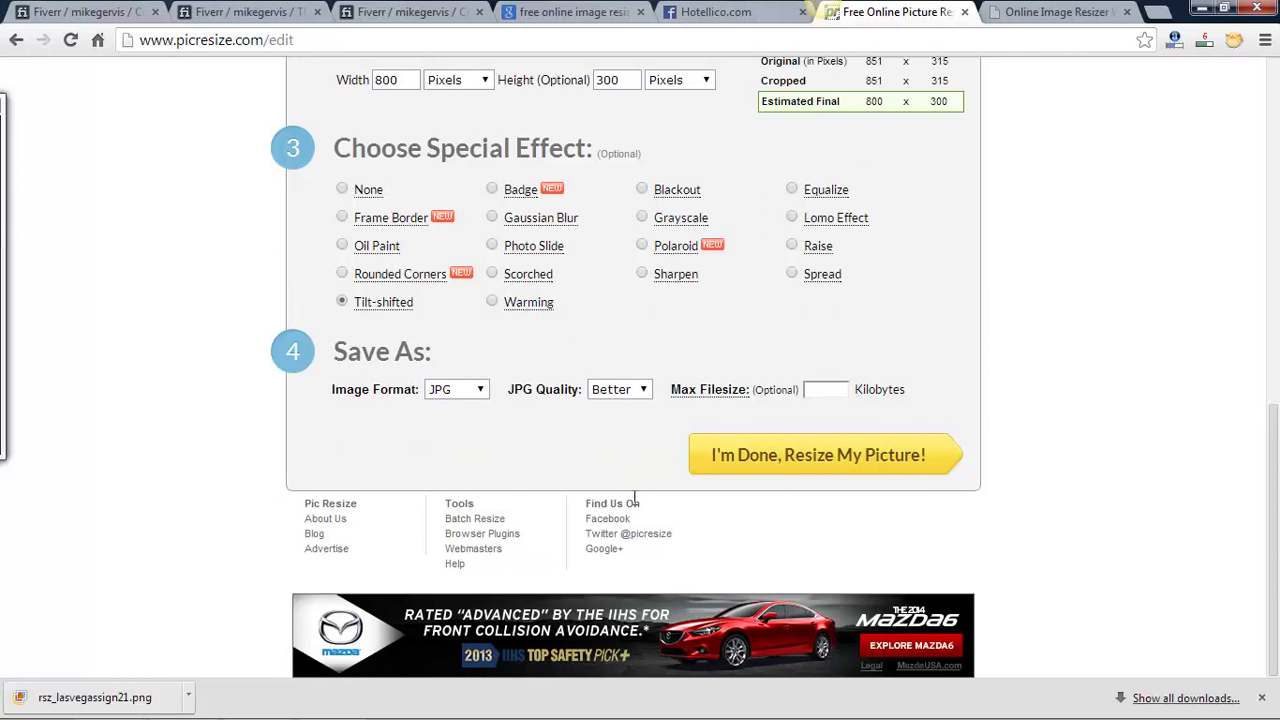
click(785, 458)
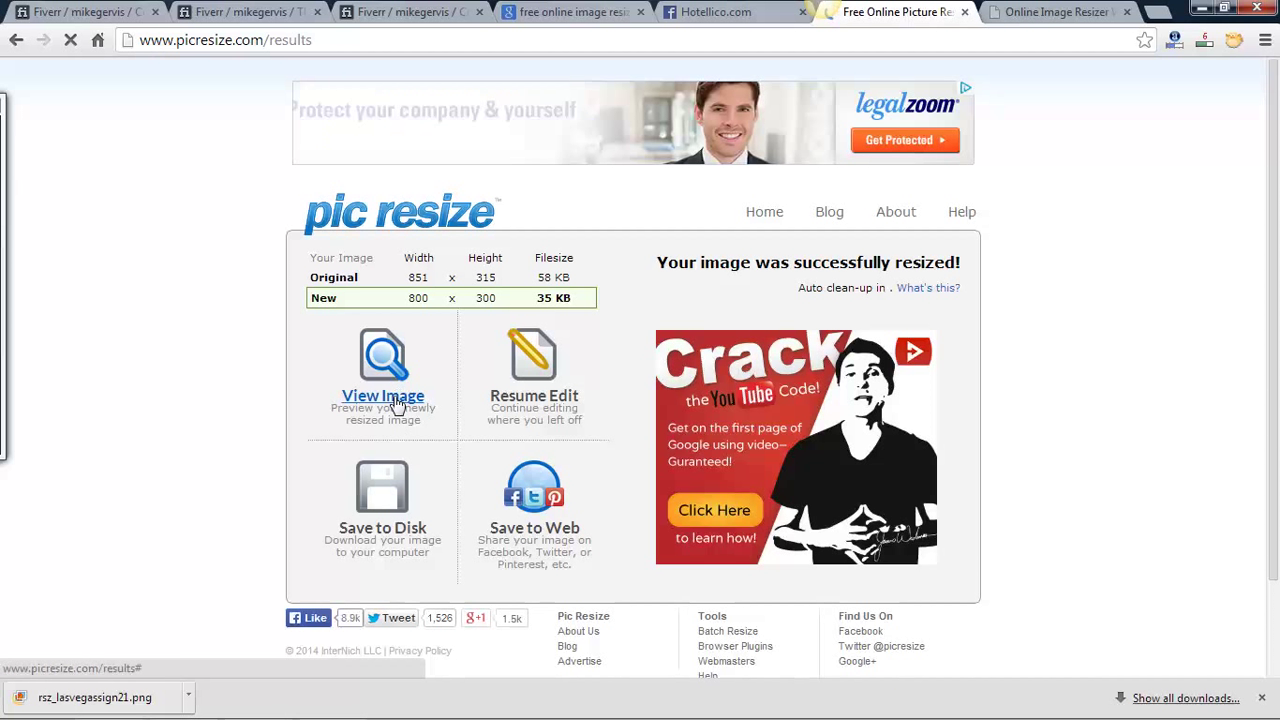
Step: View the 800×300, 35 KB tilt-shifted result in a widened popup, then close it
click(385, 404)
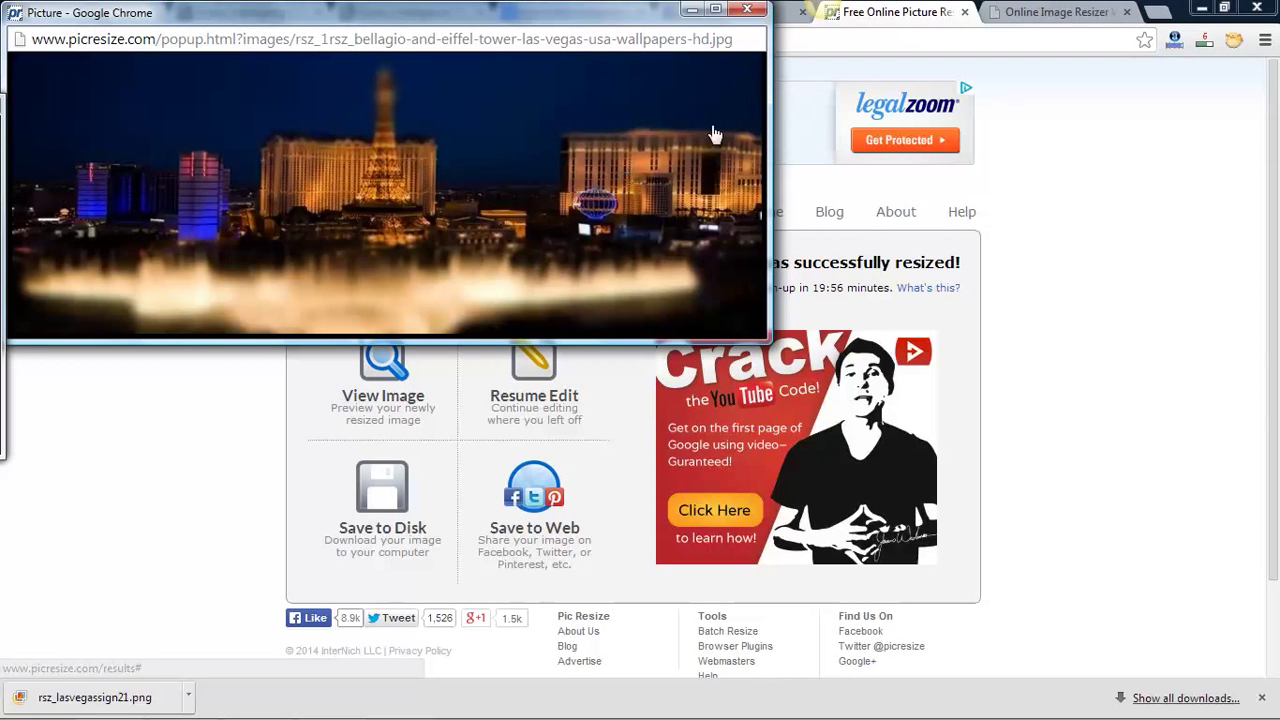
drag(769, 147, 864, 152)
drag(862, 325, 918, 327)
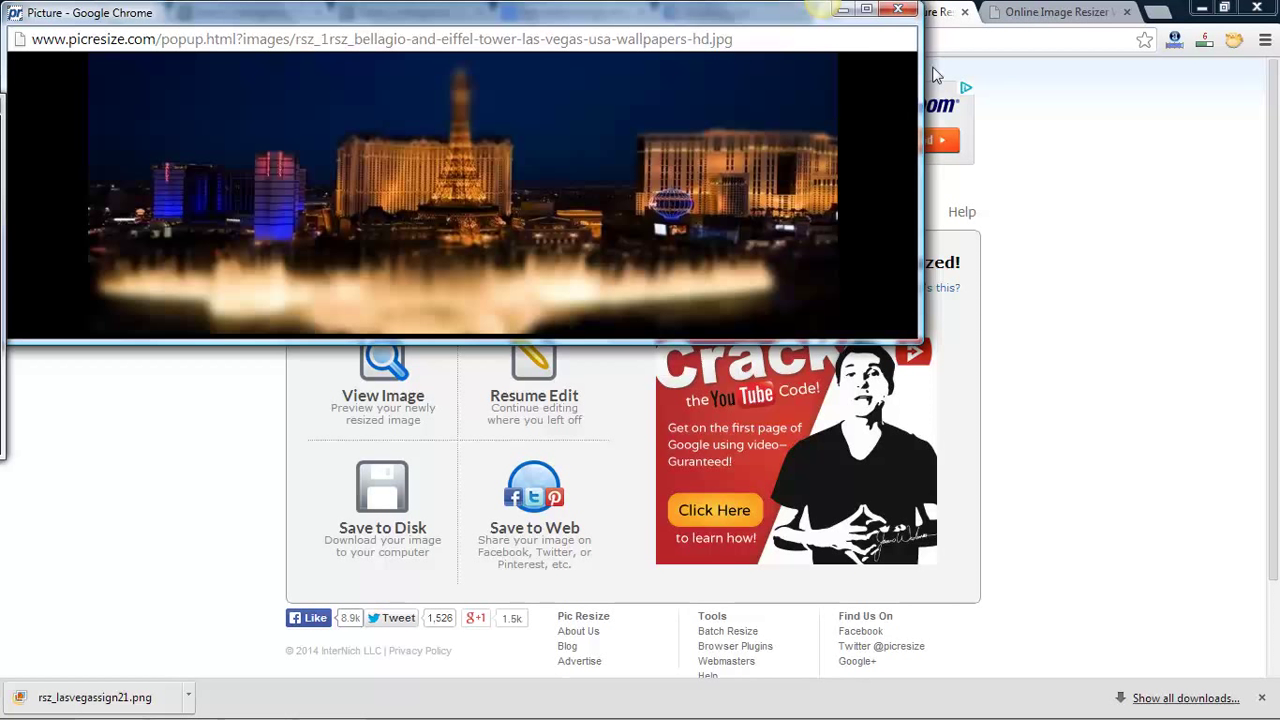
click(898, 11)
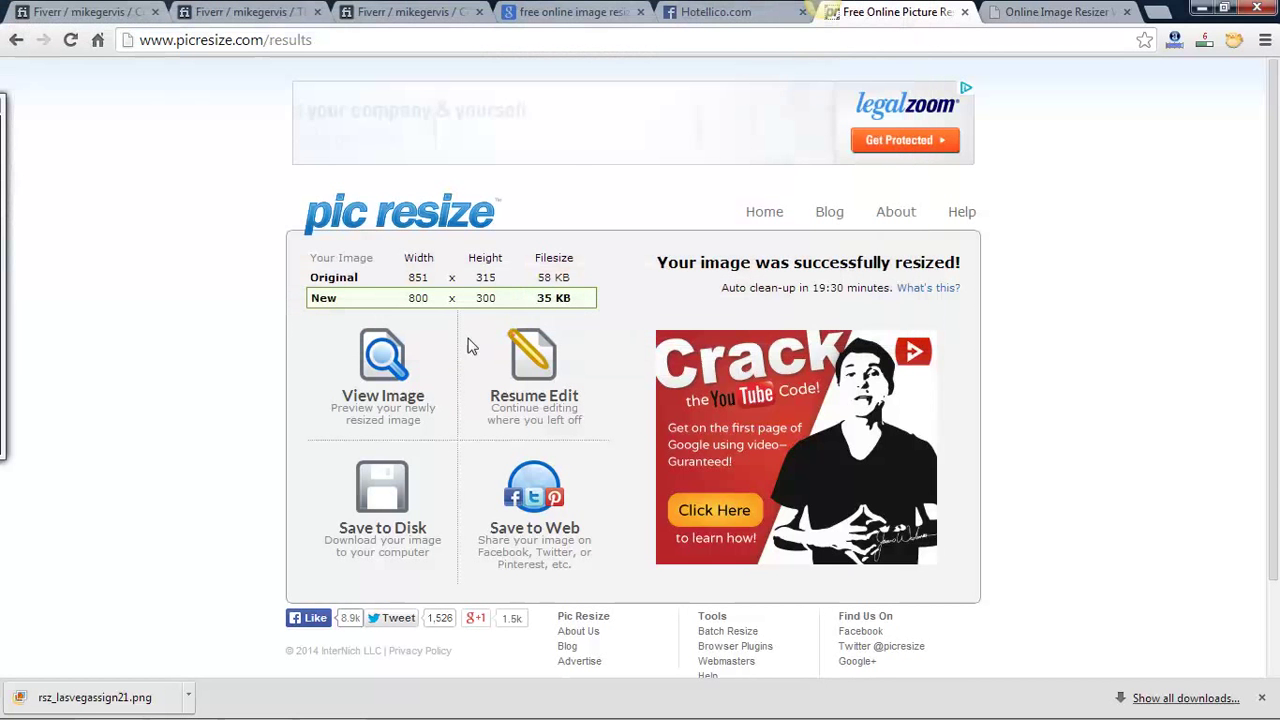
Step: Go back and load the original Bellagio-And-Eiffel-Tower-Las-Vegas-USA-Wallpapers-HD photo into the editor
click(16, 43)
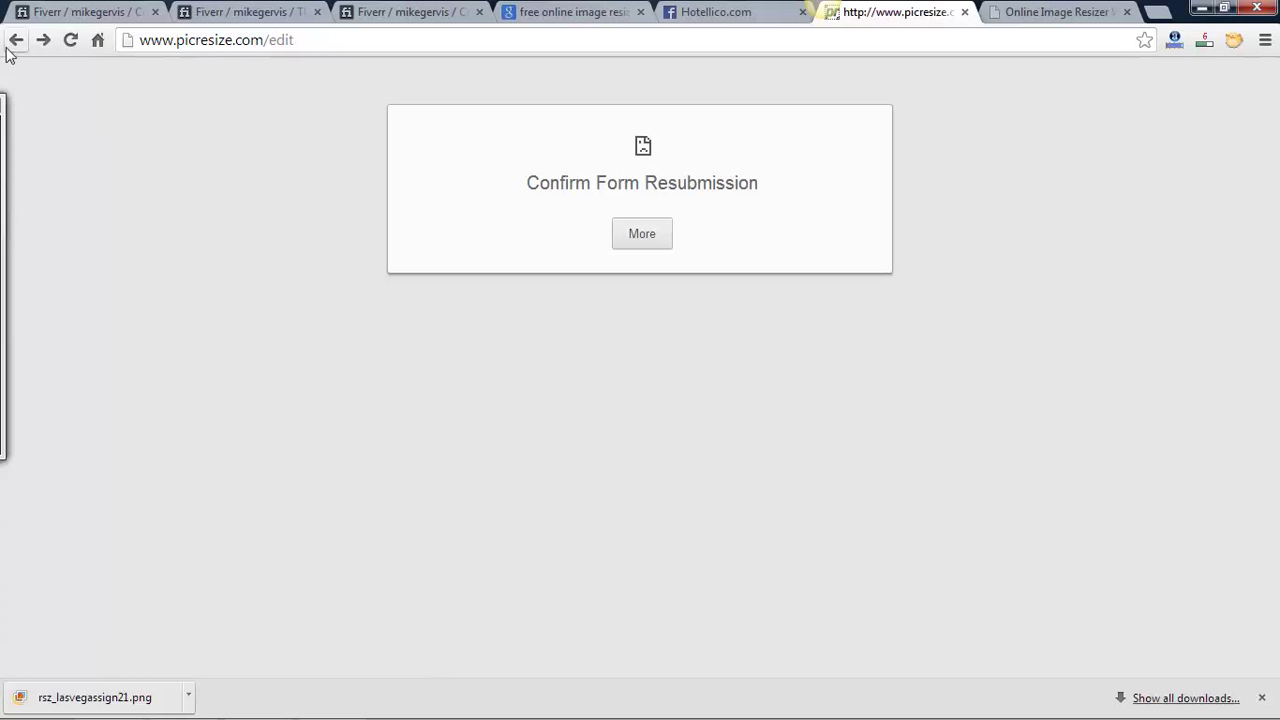
click(9, 45)
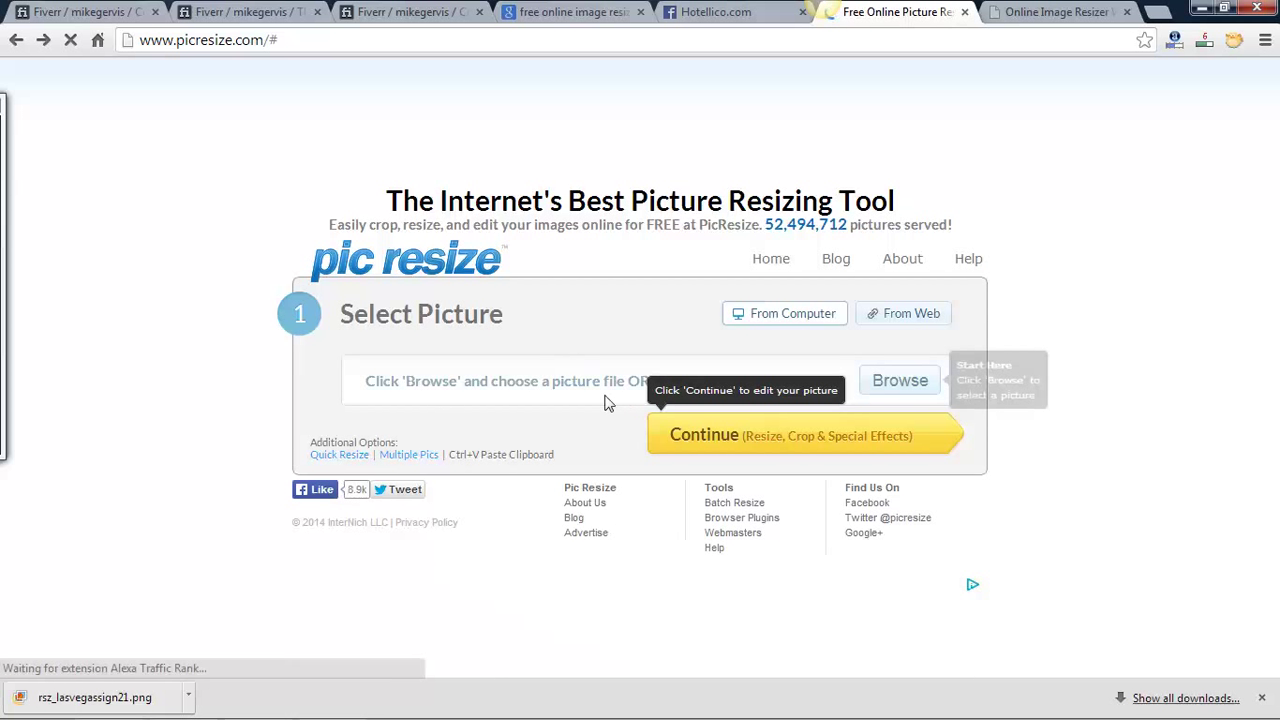
click(900, 381)
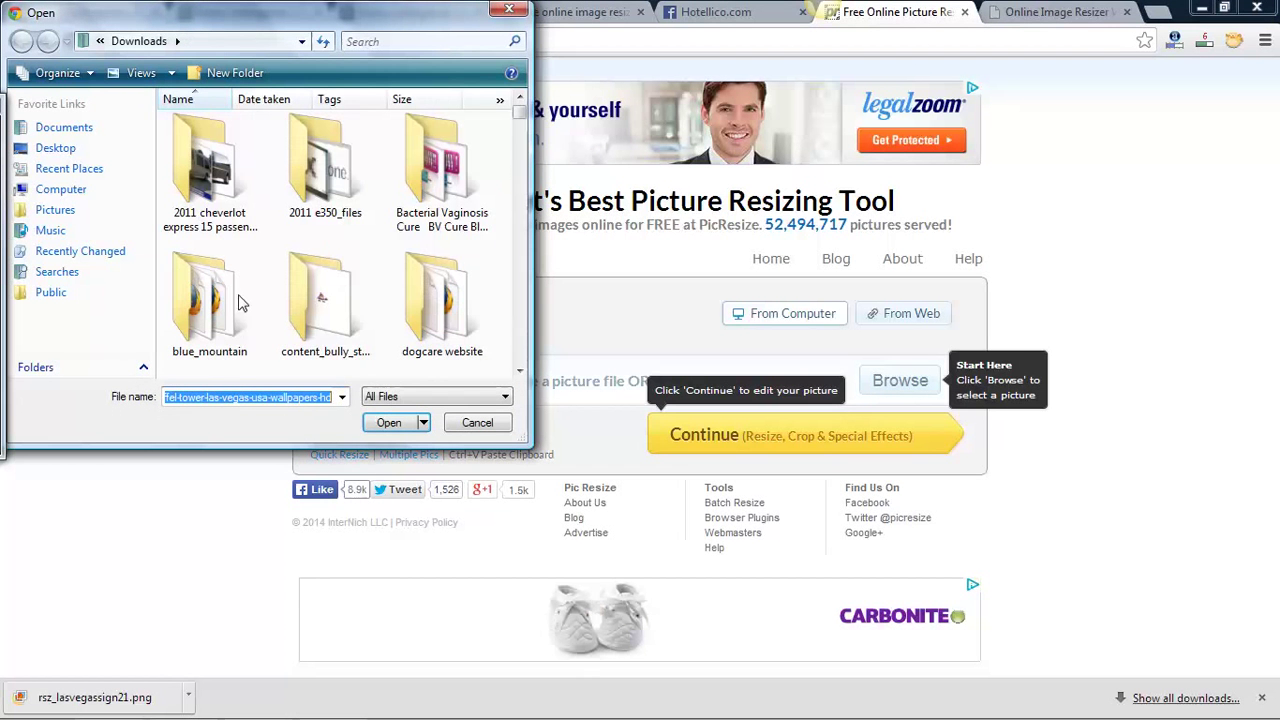
click(70, 251)
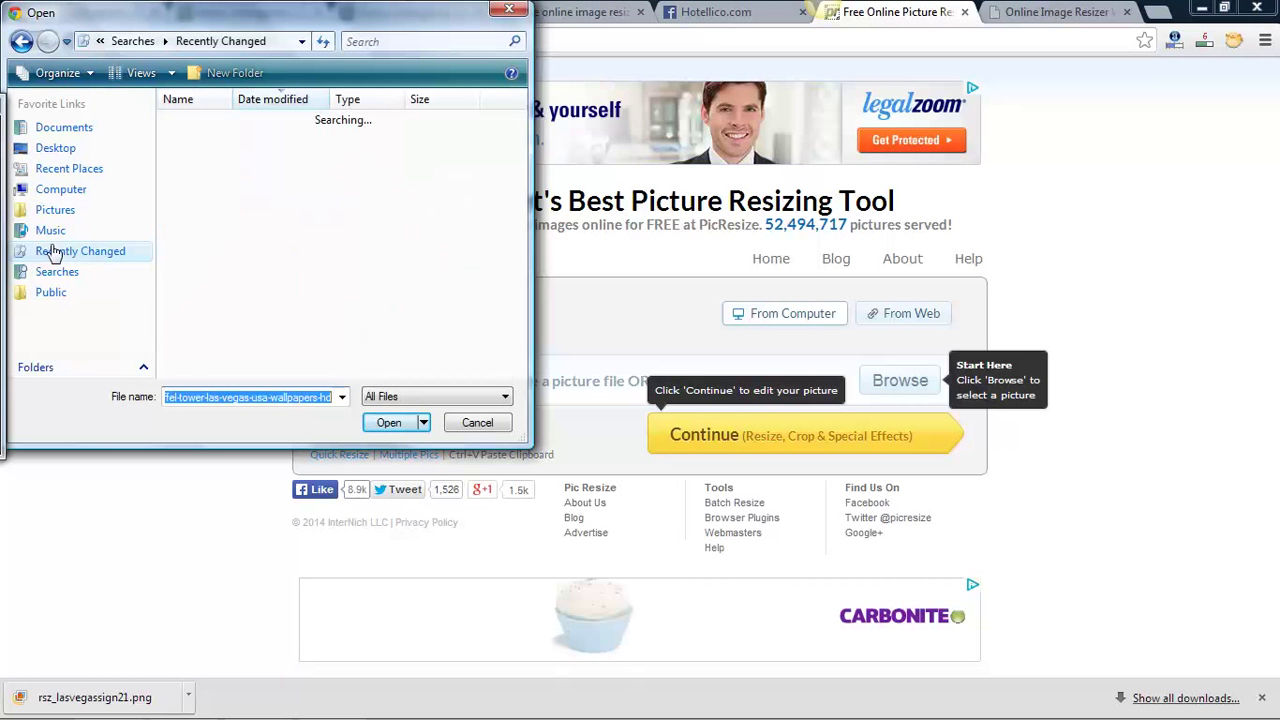
click(214, 152)
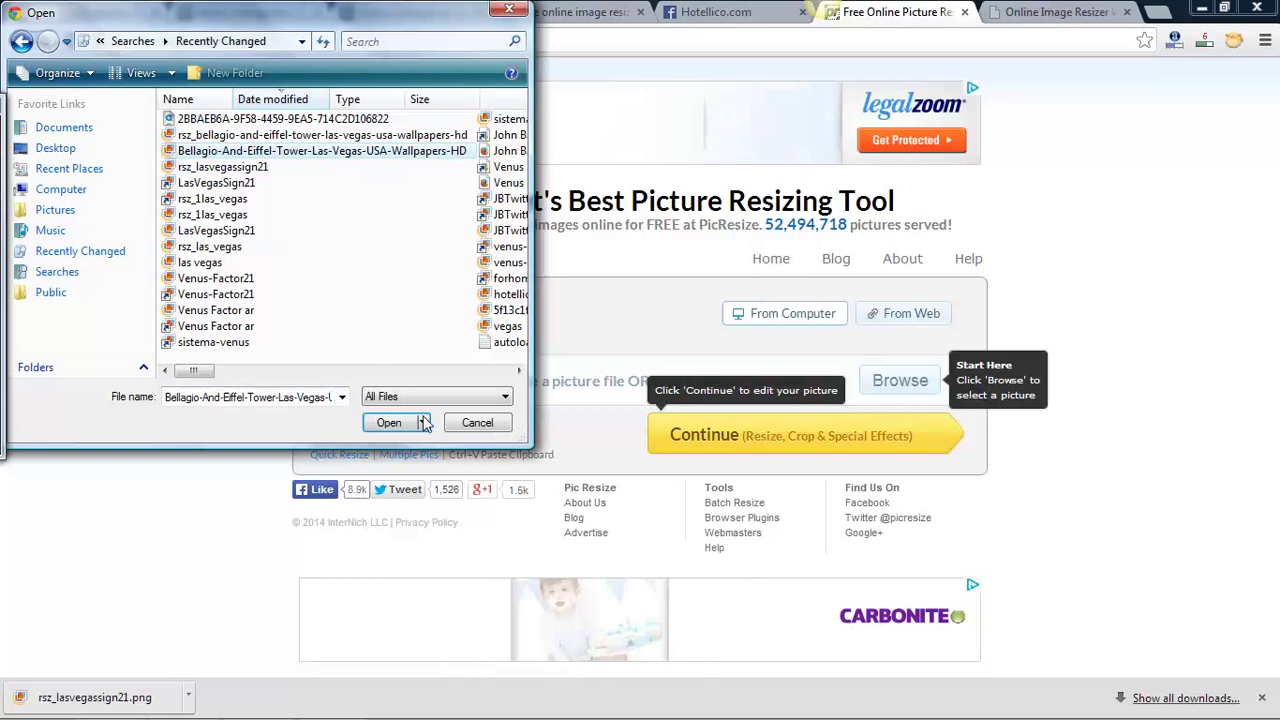
click(389, 423)
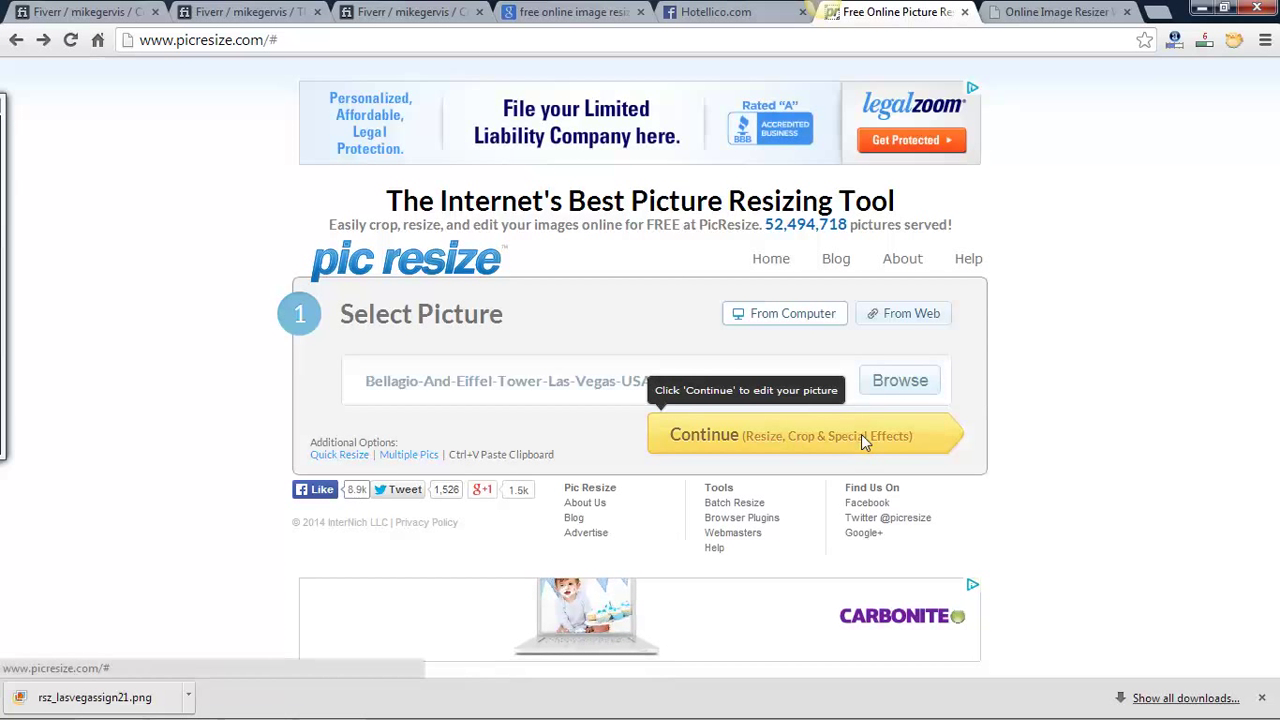
click(862, 437)
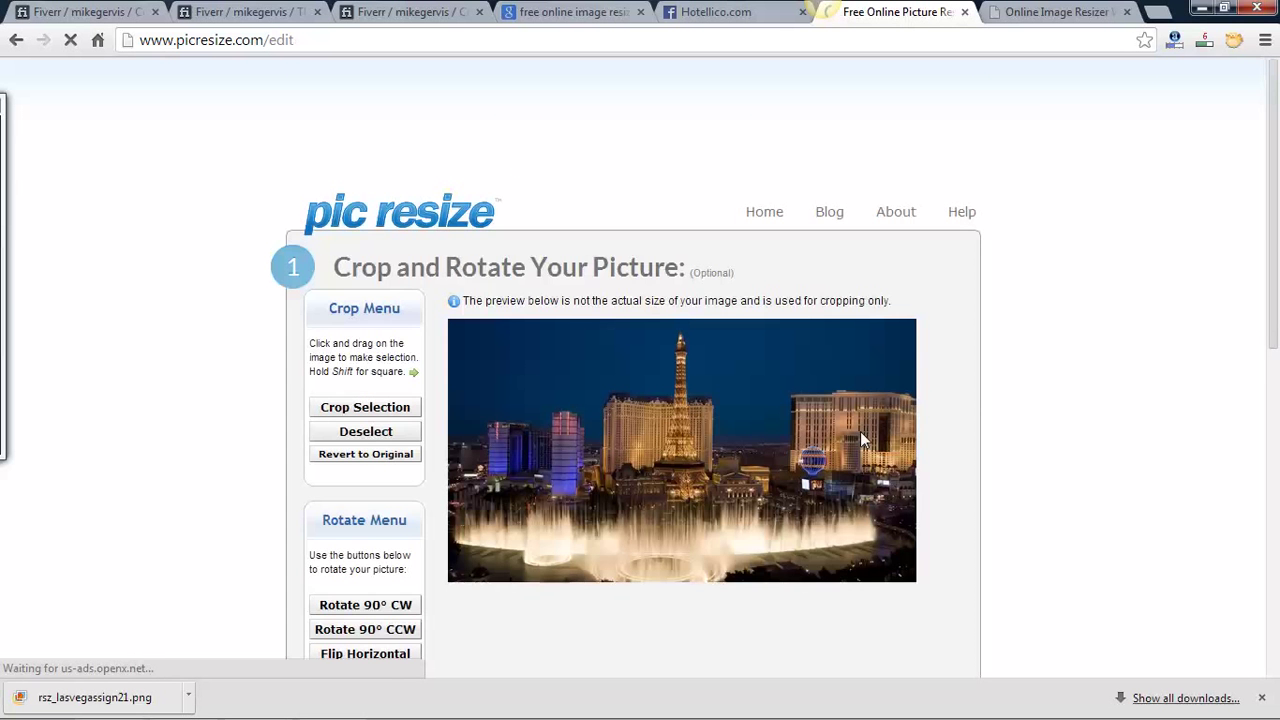
Step: Give the 1920×1080 original a Custom Size of width 851 and height 315 pixels
scroll(858, 431, down, 4)
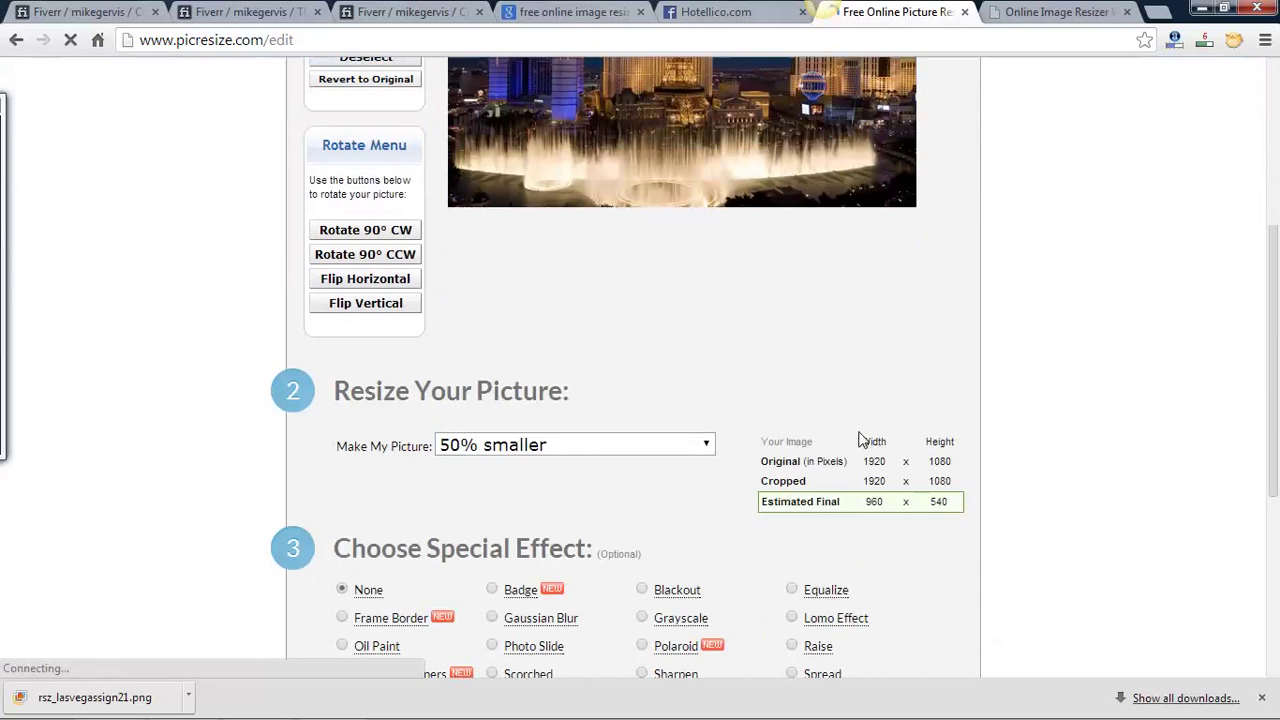
scroll(831, 431, up, 3)
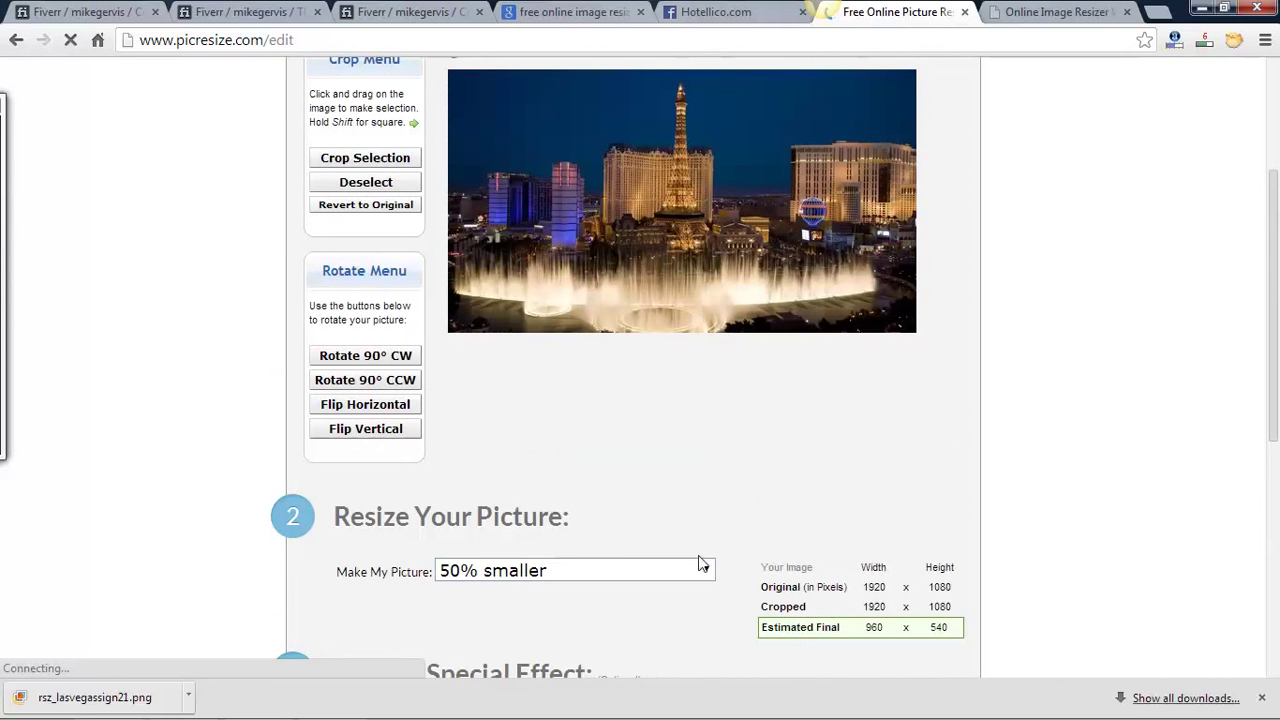
click(704, 570)
scroll(680, 543, down, 1)
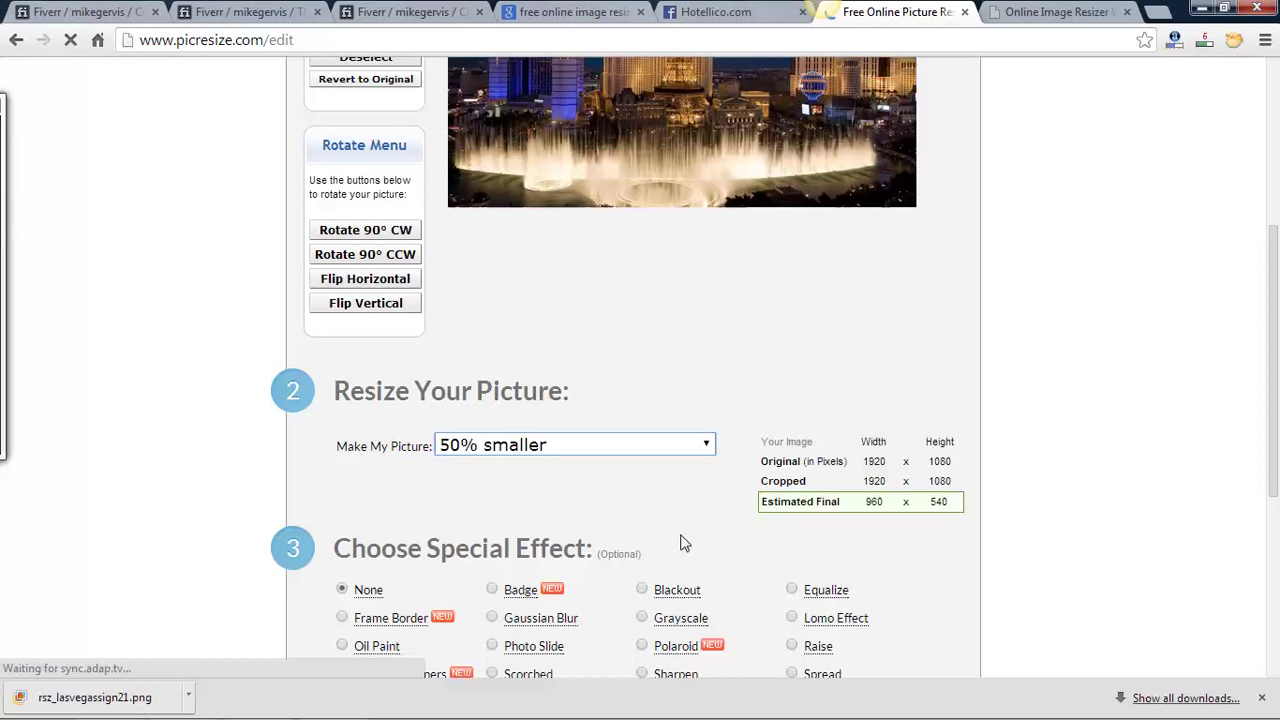
click(703, 447)
click(538, 612)
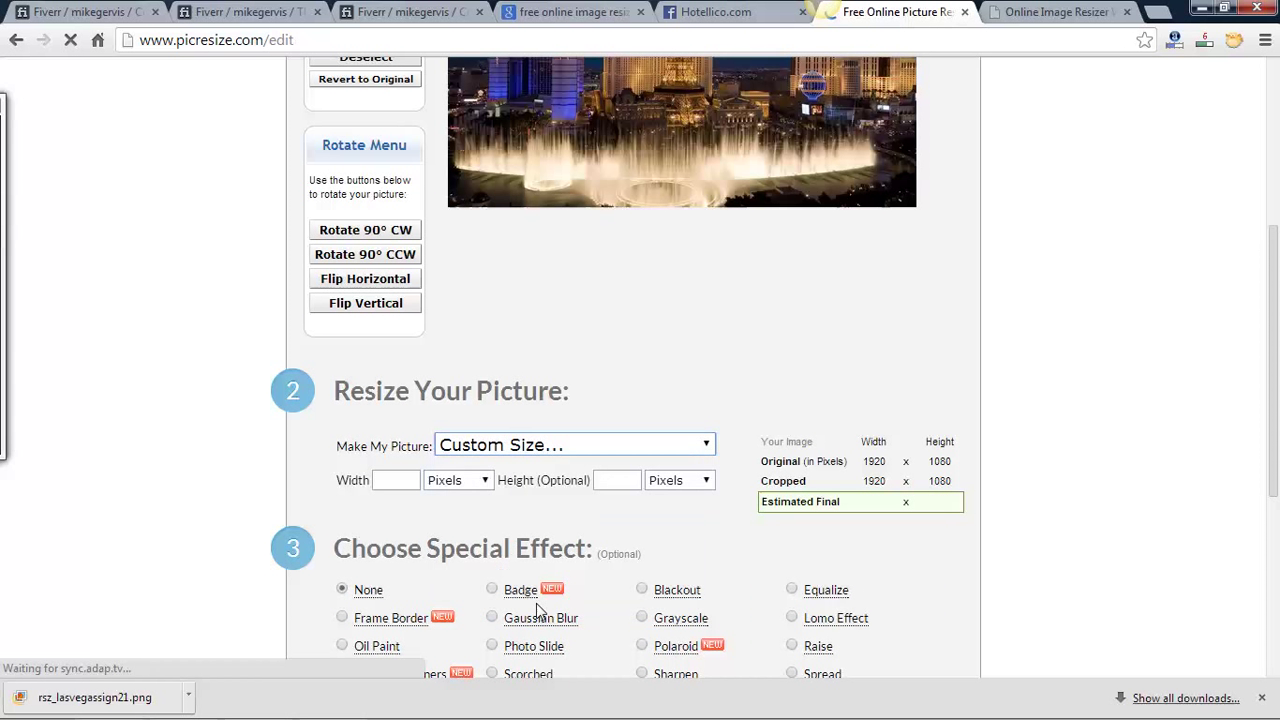
click(412, 480)
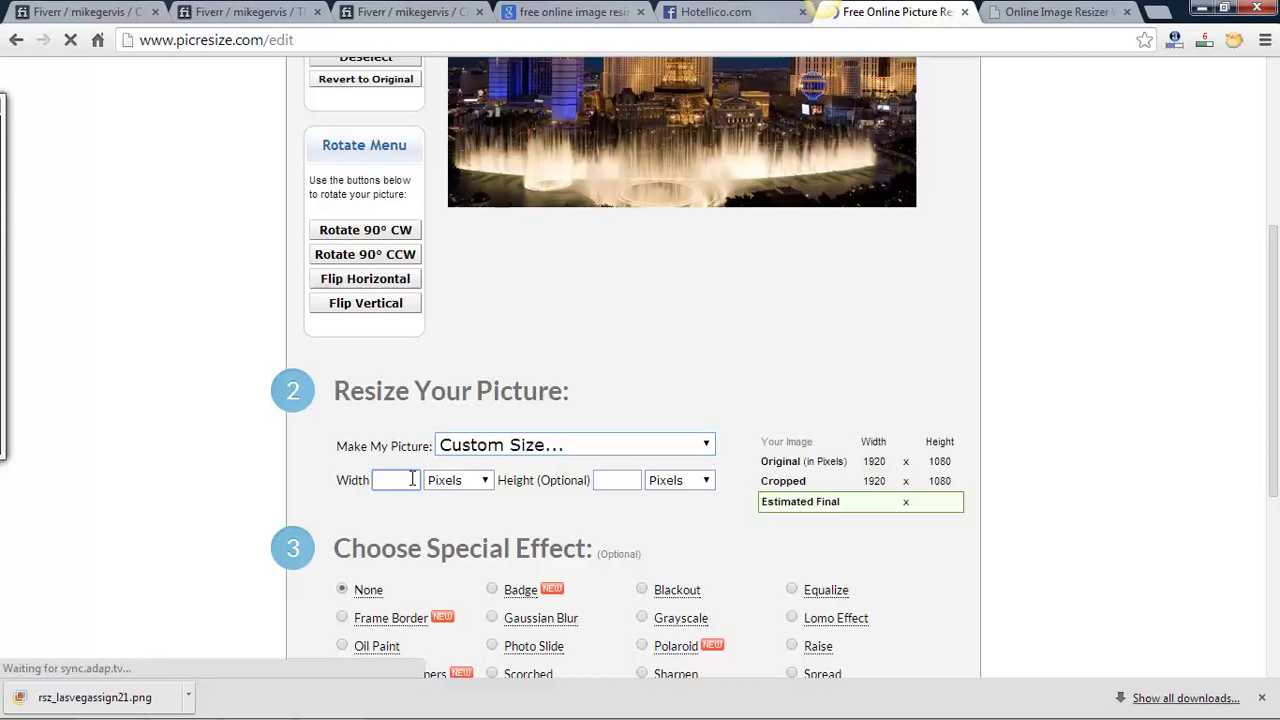
text(851)
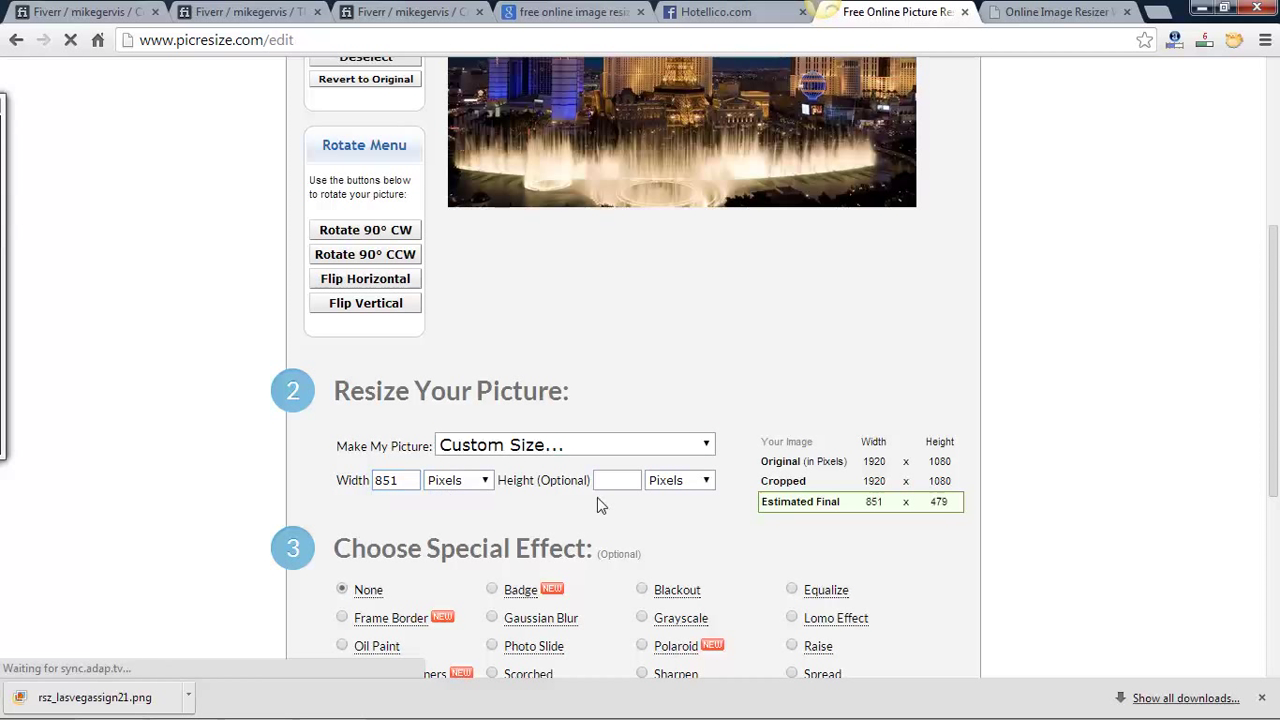
click(613, 481)
text(315)
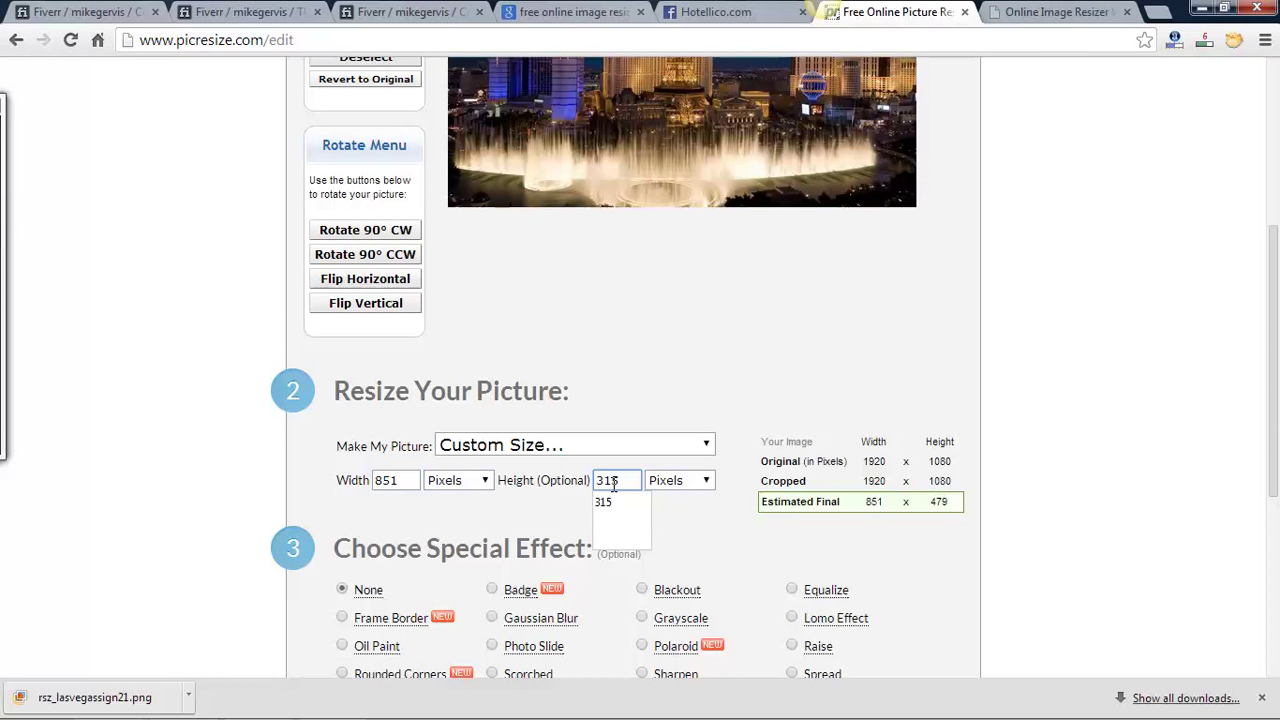
click(686, 532)
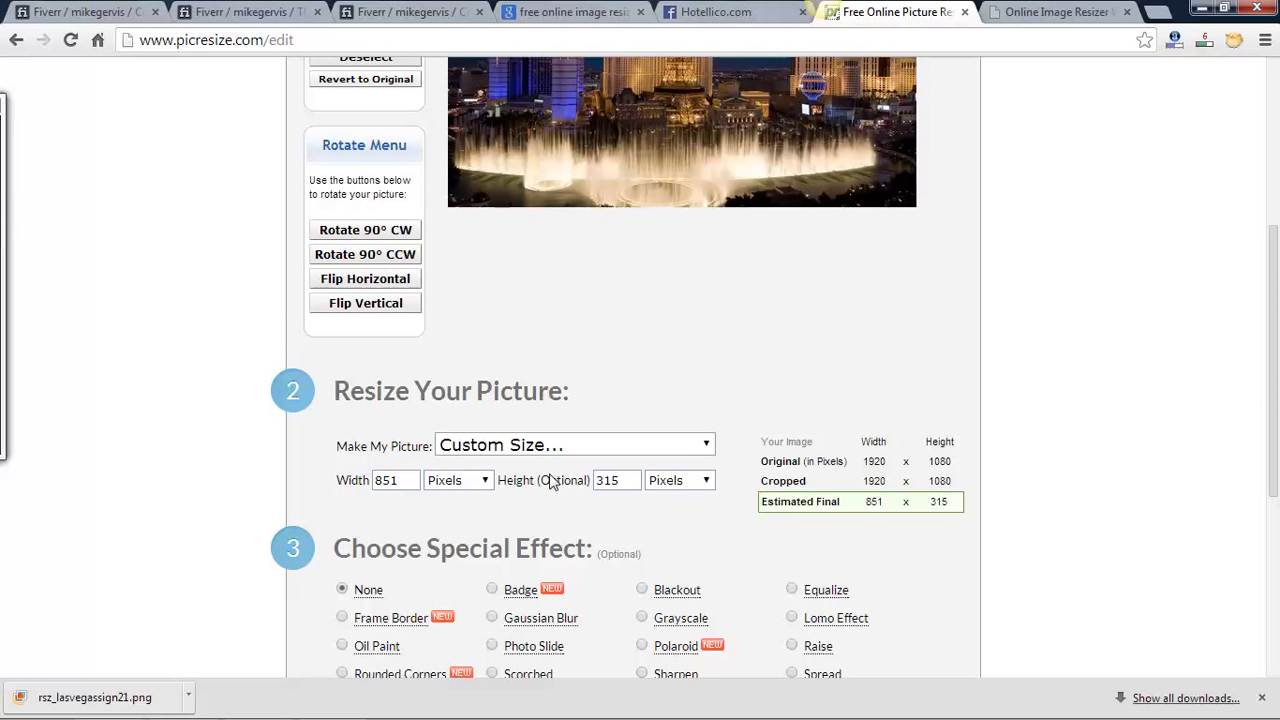
scroll(549, 480, down, 3)
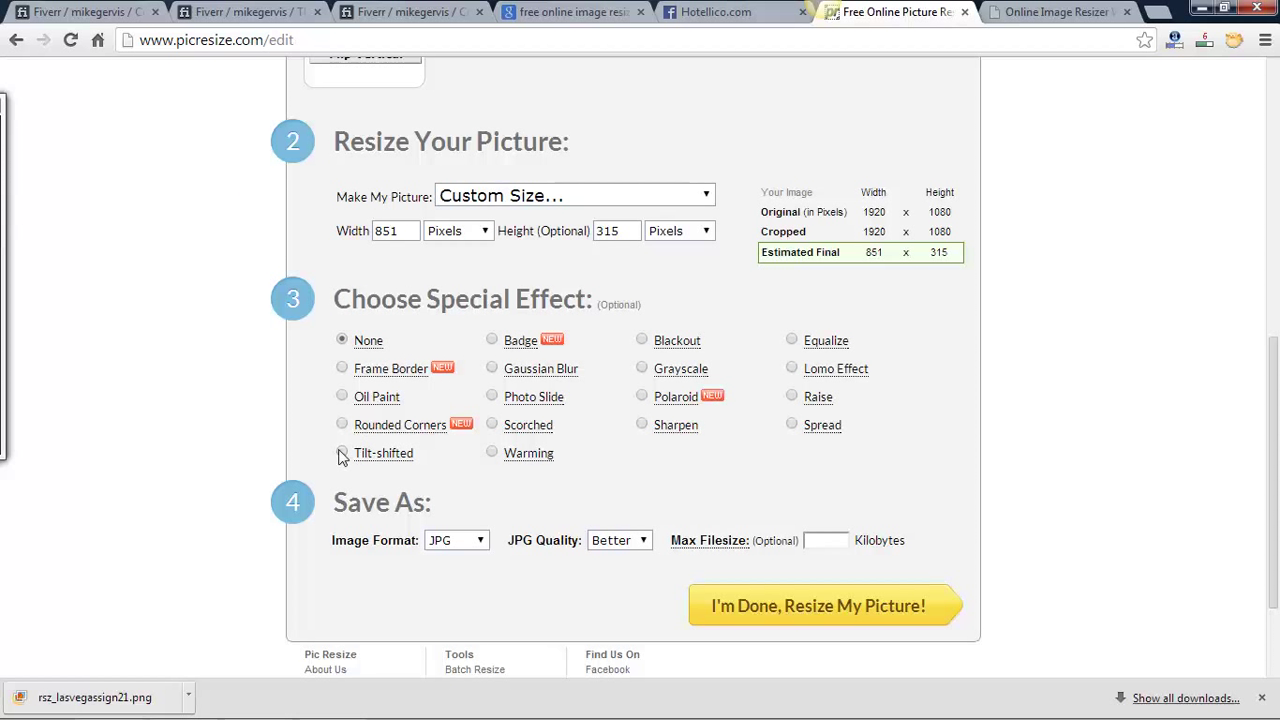
Step: Add a Frame Border effect to the Bellagio picture
mouse_move(377, 458)
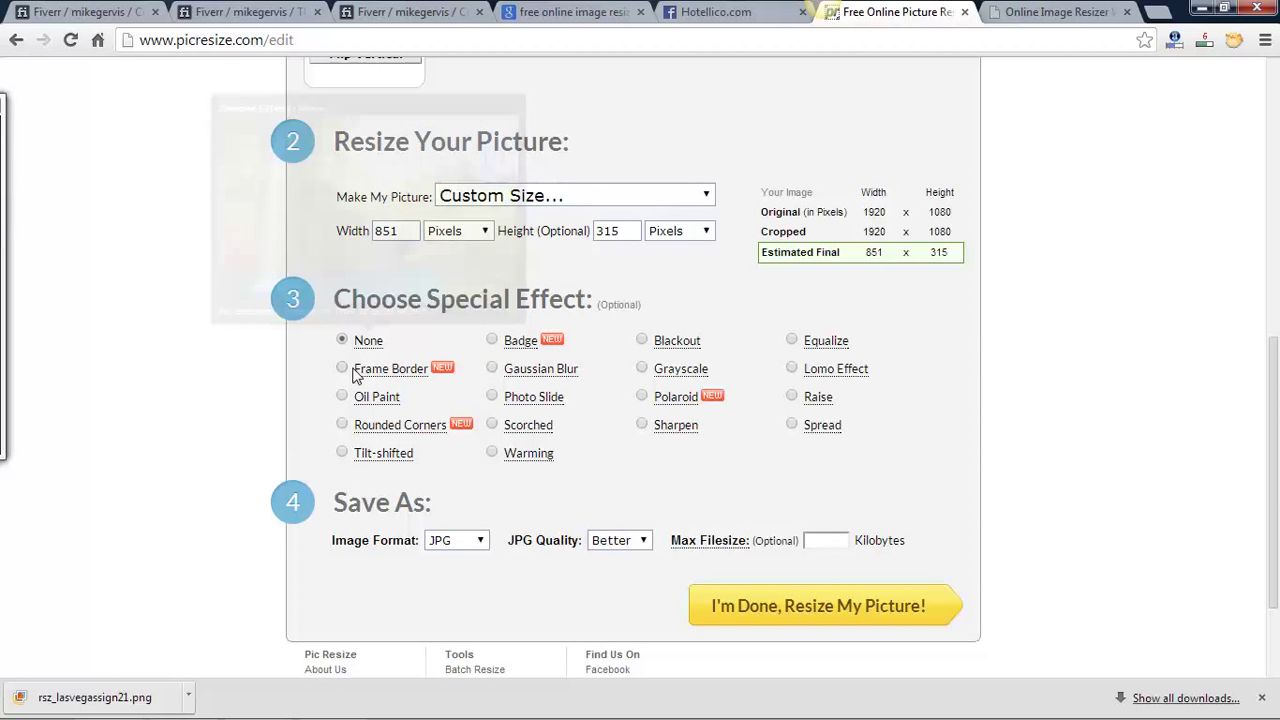
mouse_move(368, 374)
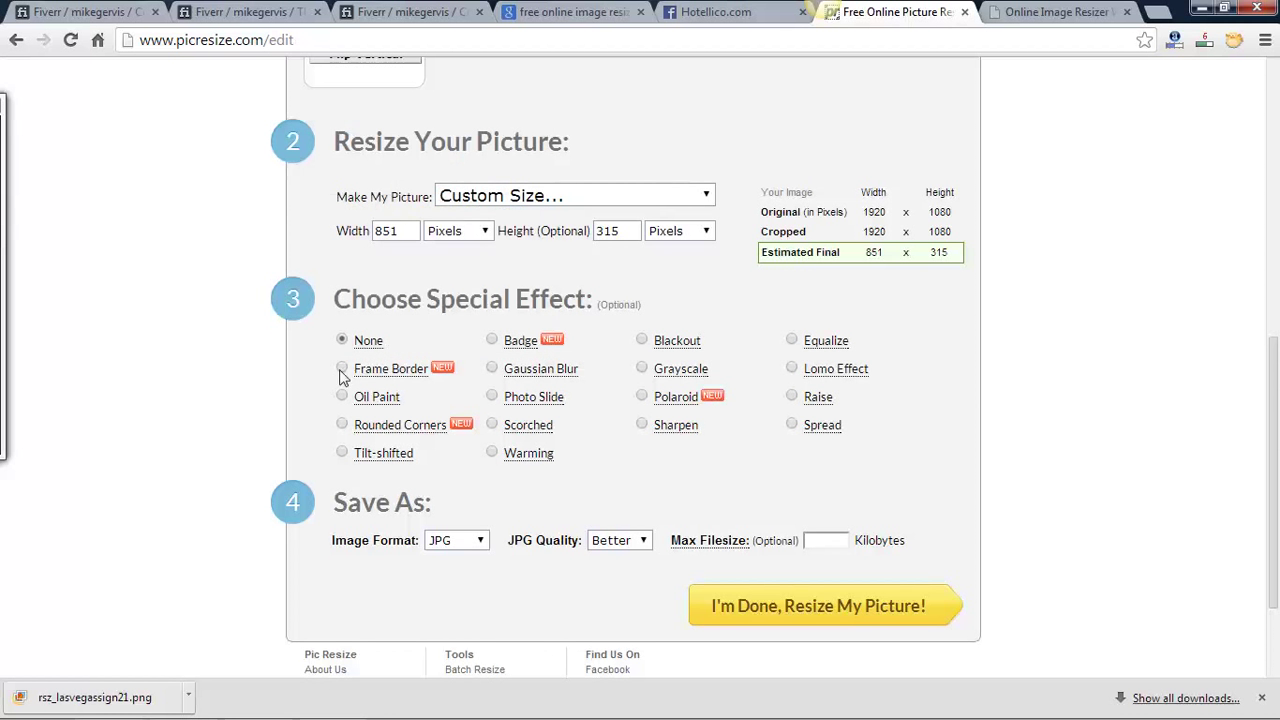
click(342, 369)
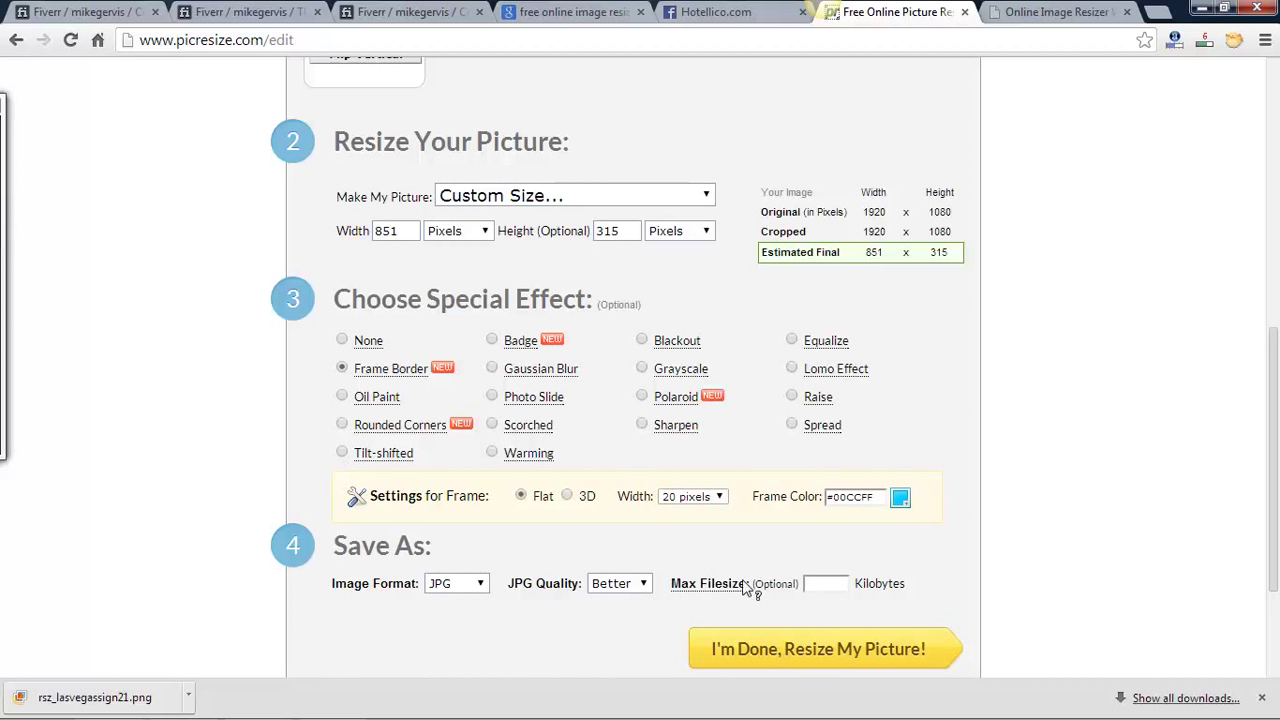
Step: Set the output image format to PNG and resize the picture
scroll(745, 588, down, 2)
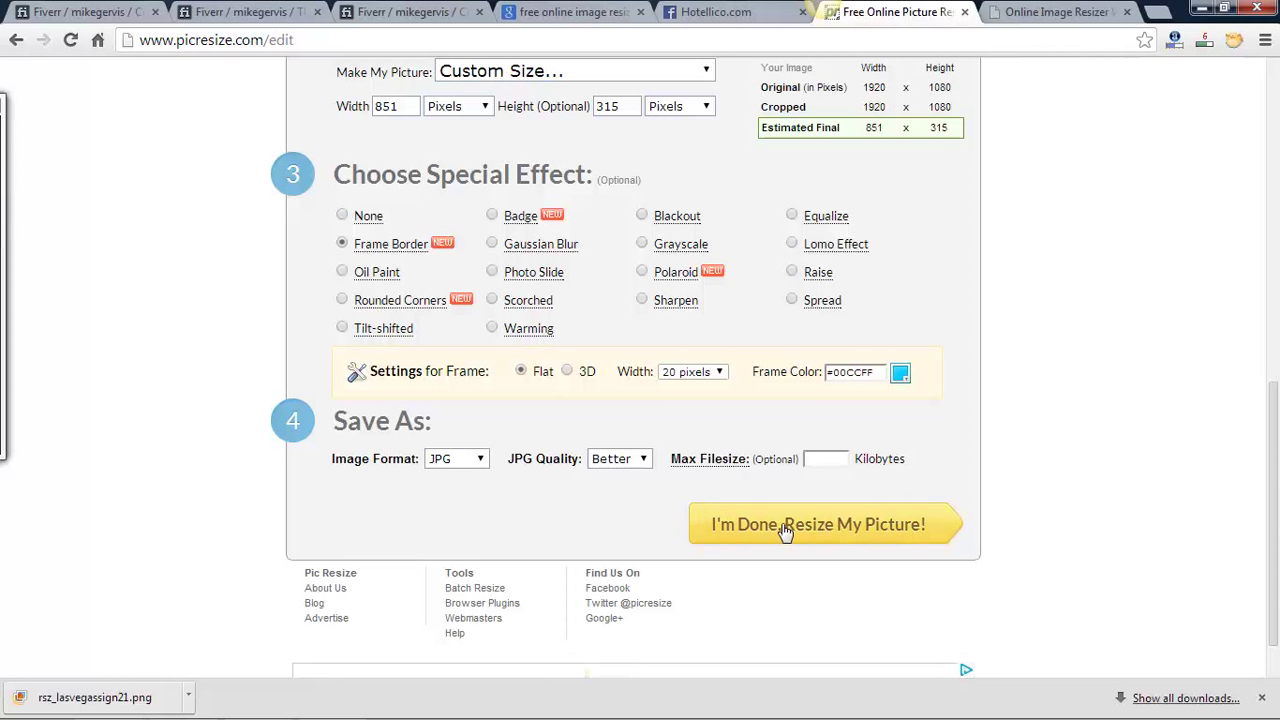
click(474, 460)
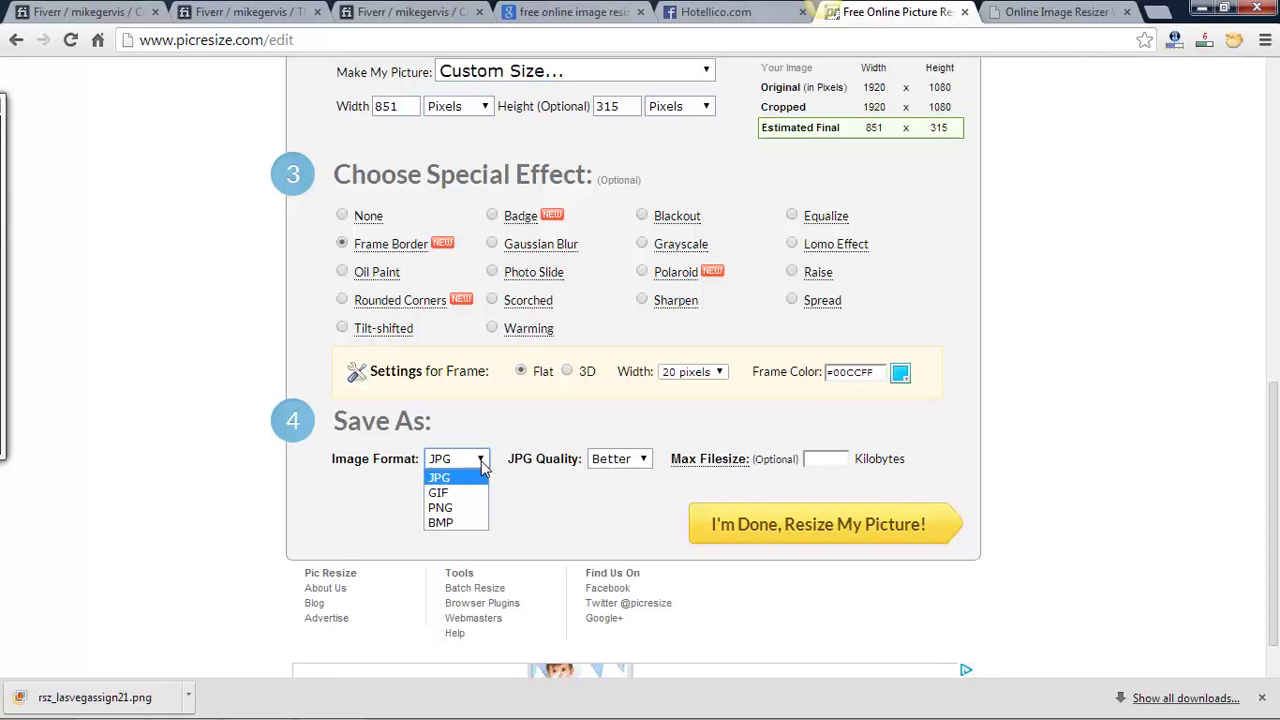
click(466, 508)
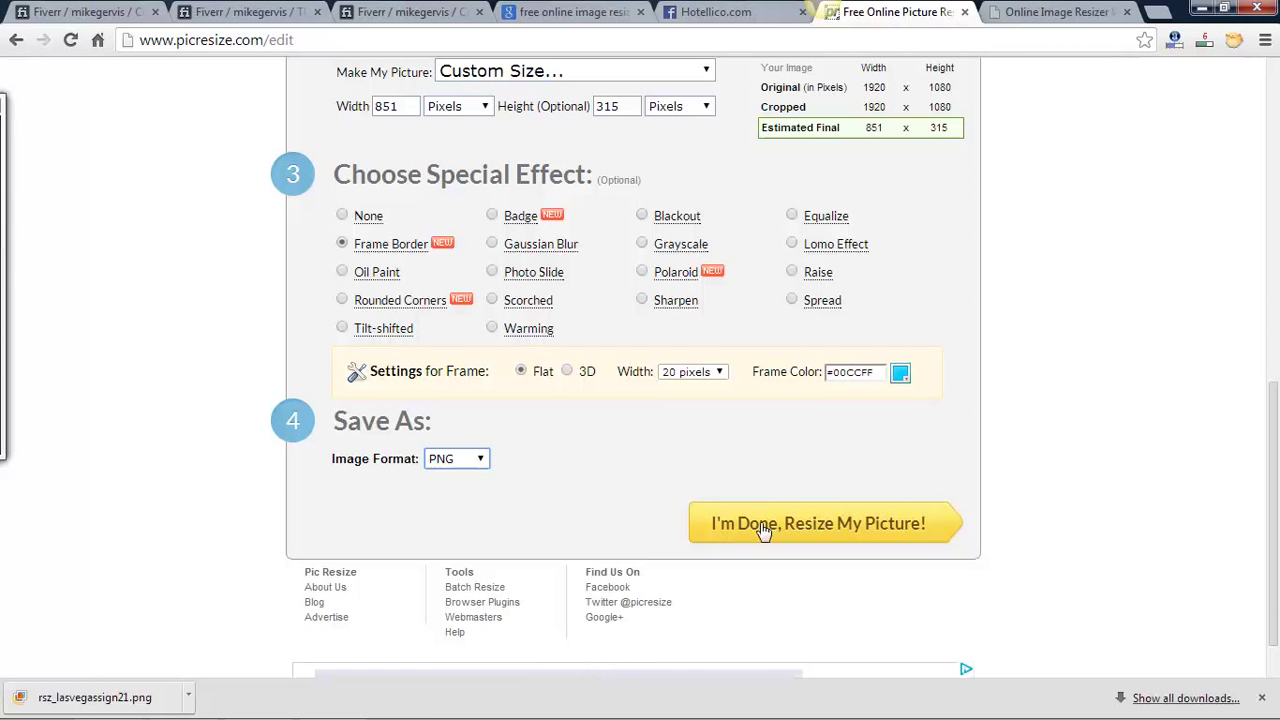
click(481, 460)
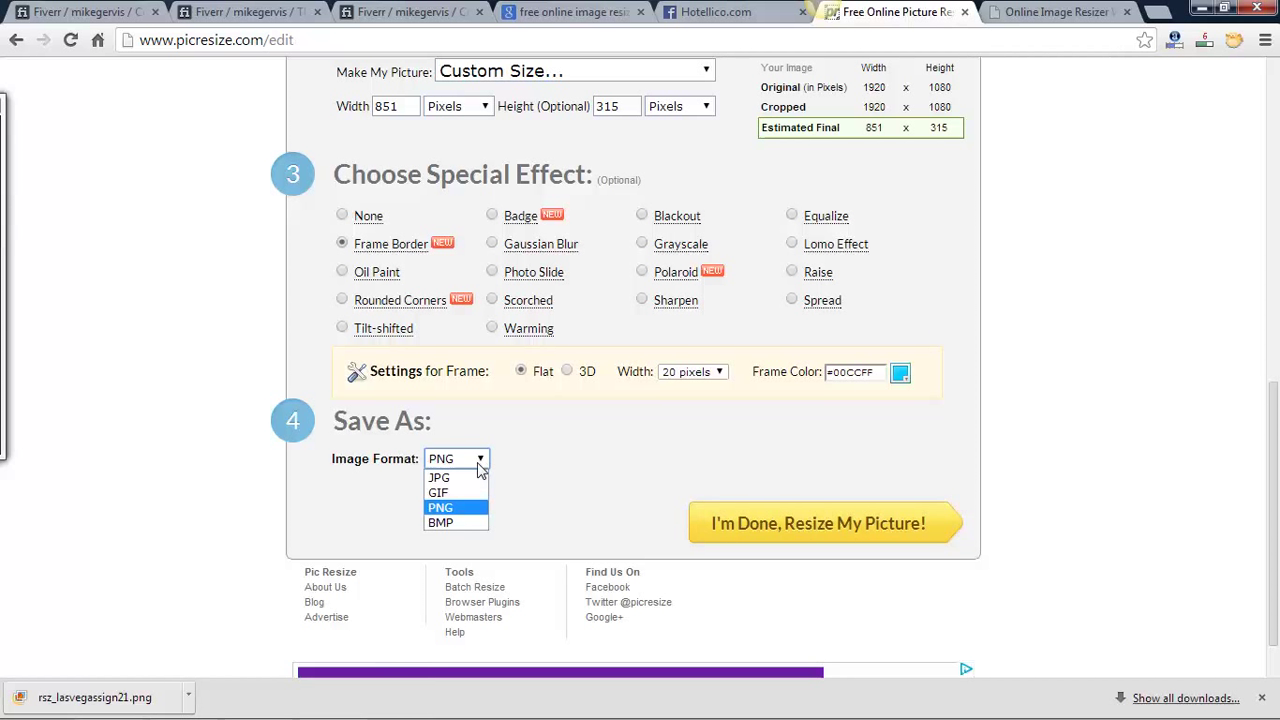
click(465, 479)
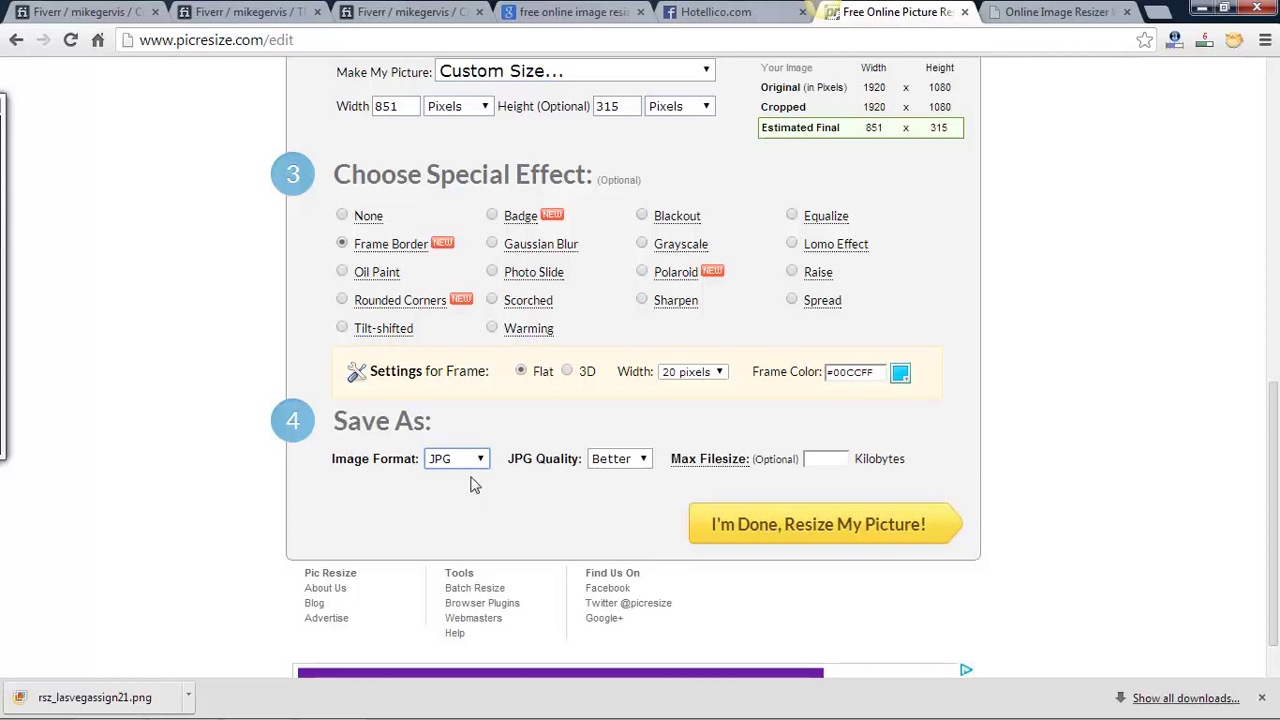
click(481, 460)
click(462, 508)
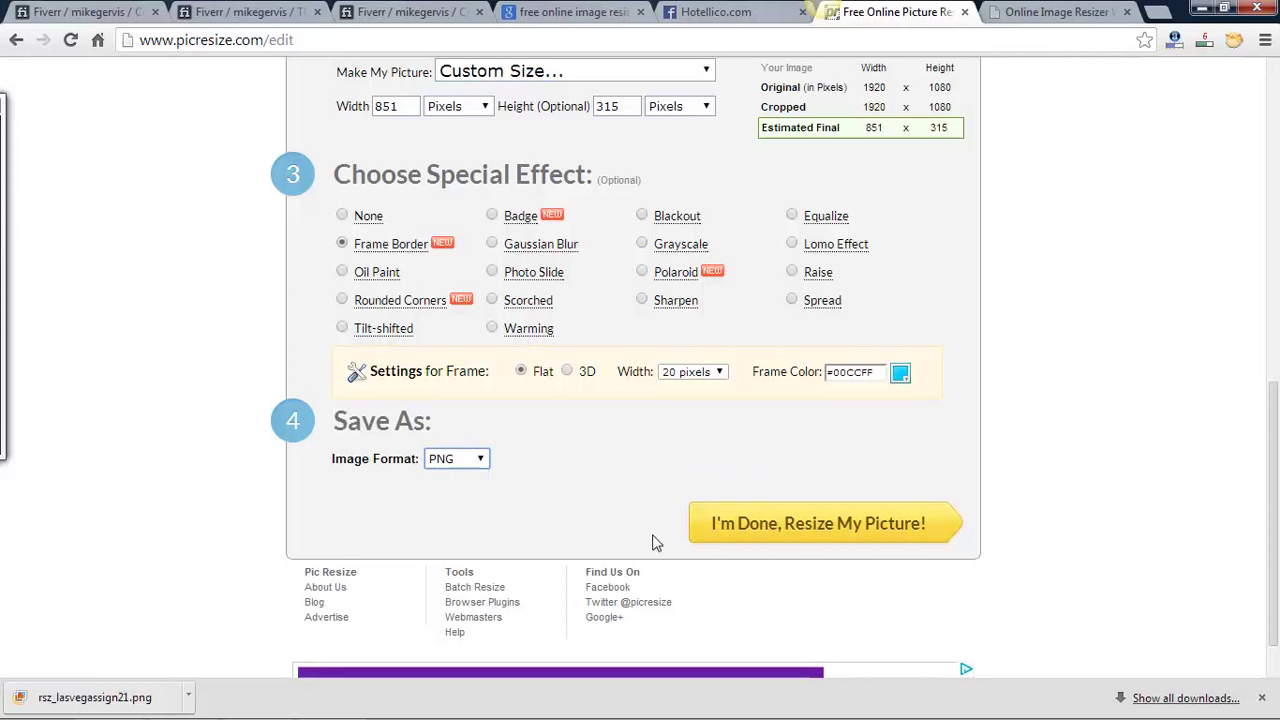
click(823, 526)
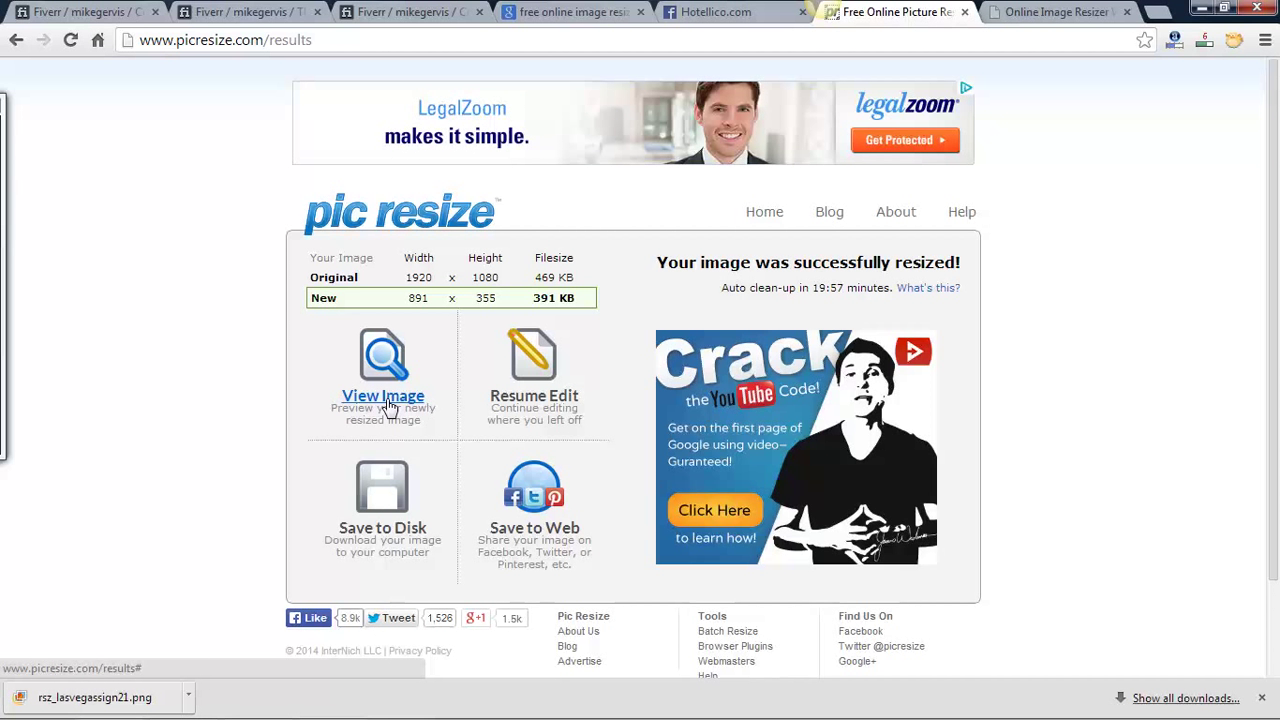
Step: Preview the 891 × 355 cyan-framed result in a widened popup, then minimize it
click(388, 406)
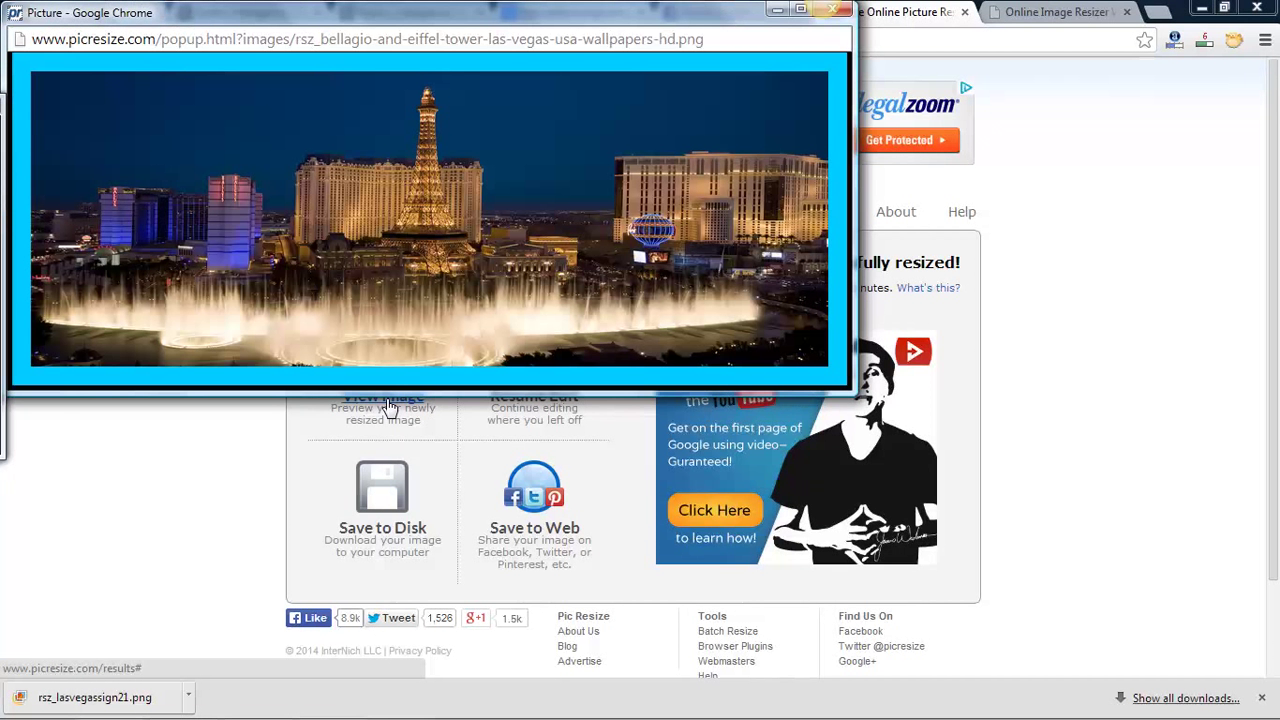
drag(856, 141, 950, 170)
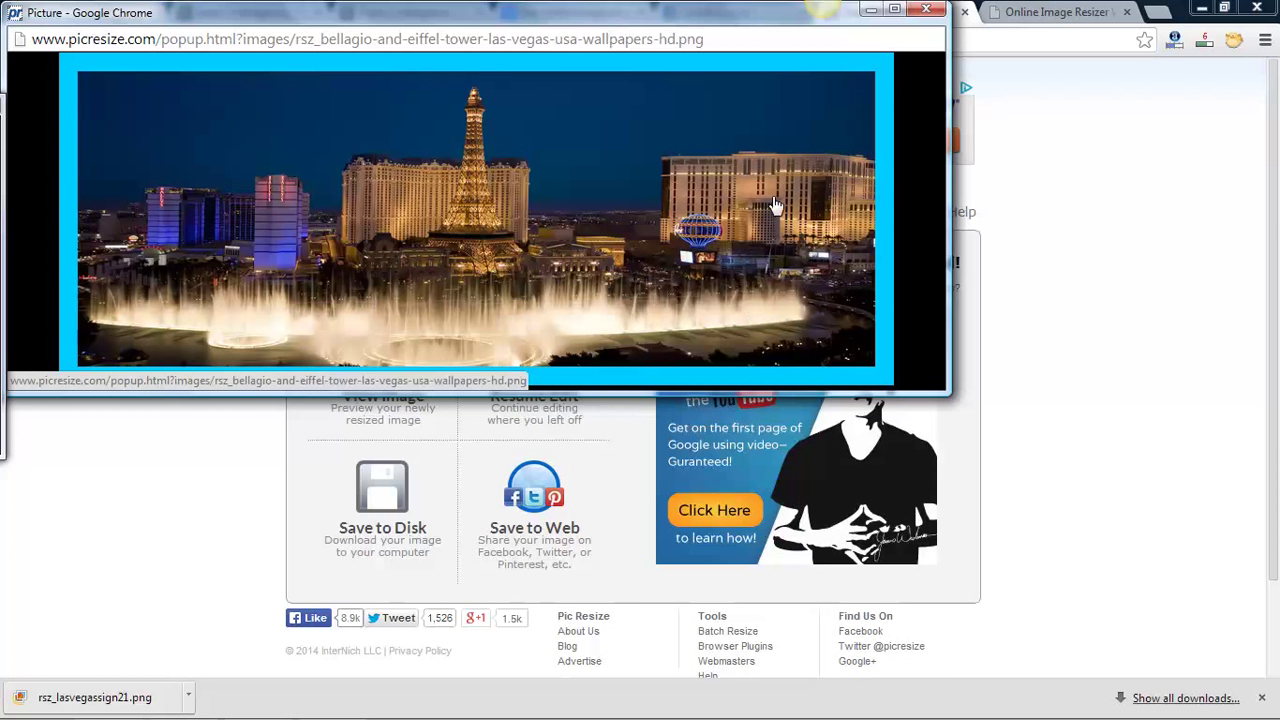
click(869, 10)
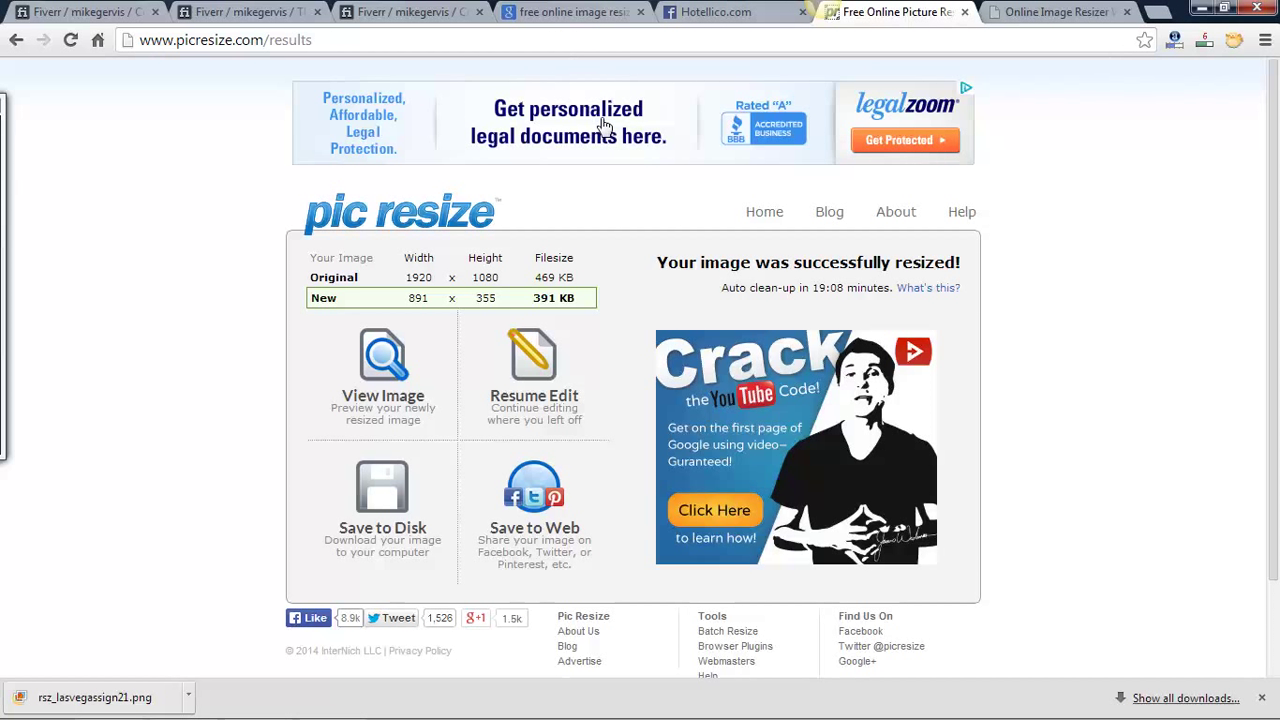
mouse_move(450, 715)
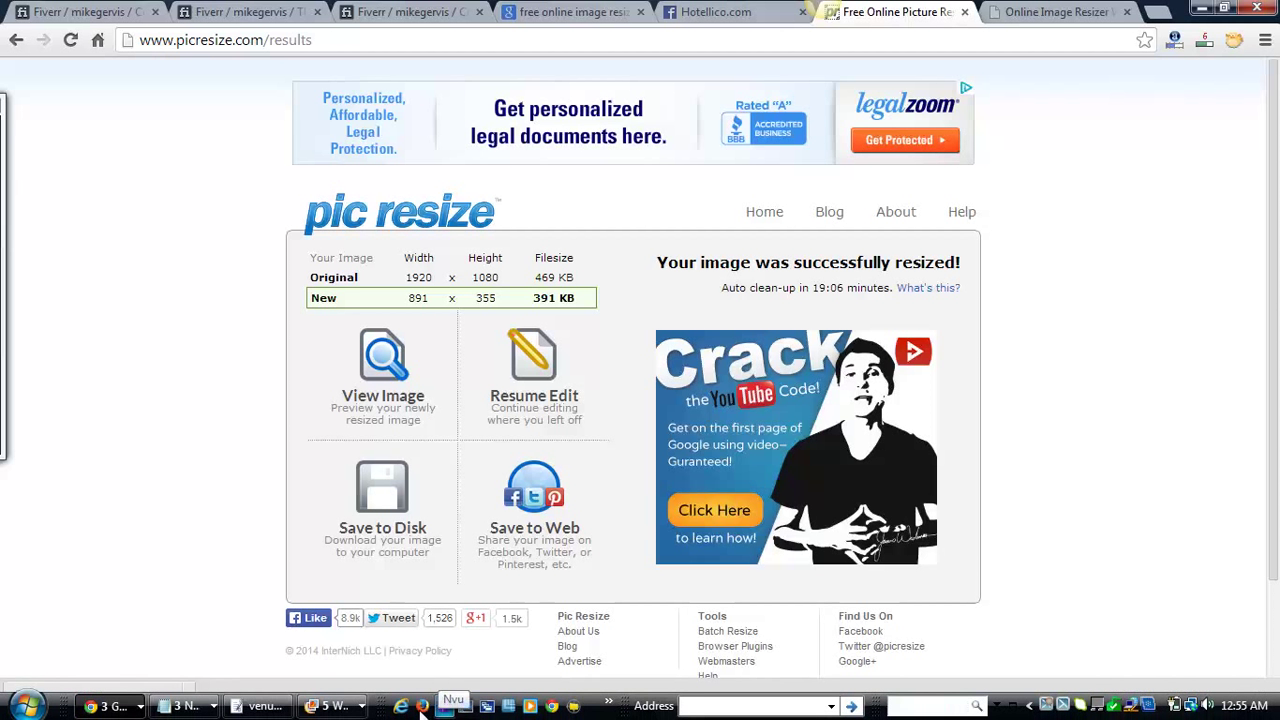